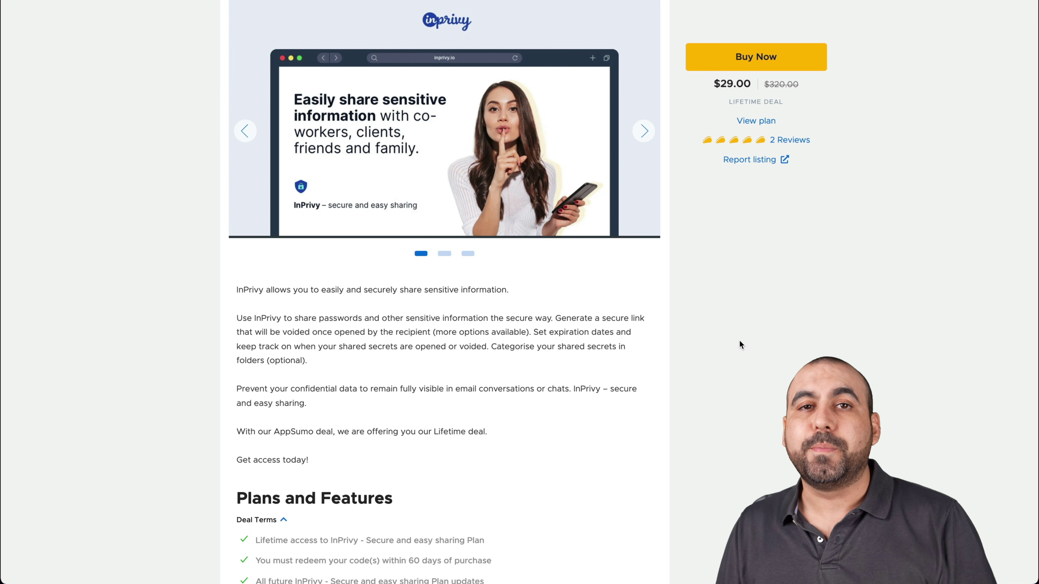
- Scroll the AppSumo listing to InPrivy's $29 one-time plan card and feature checklist
{"action": "scroll", "coordinate": [741, 345], "scroll_direction": "down", "scroll_amount": 12}
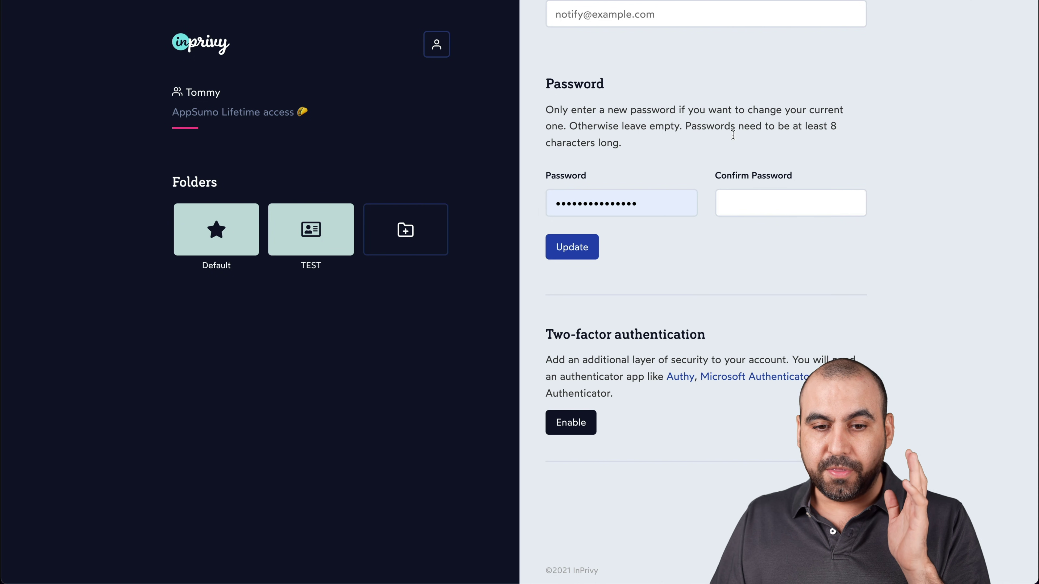
{"action": "scroll", "coordinate": [461, 327], "scroll_direction": "up", "scroll_amount": 15}
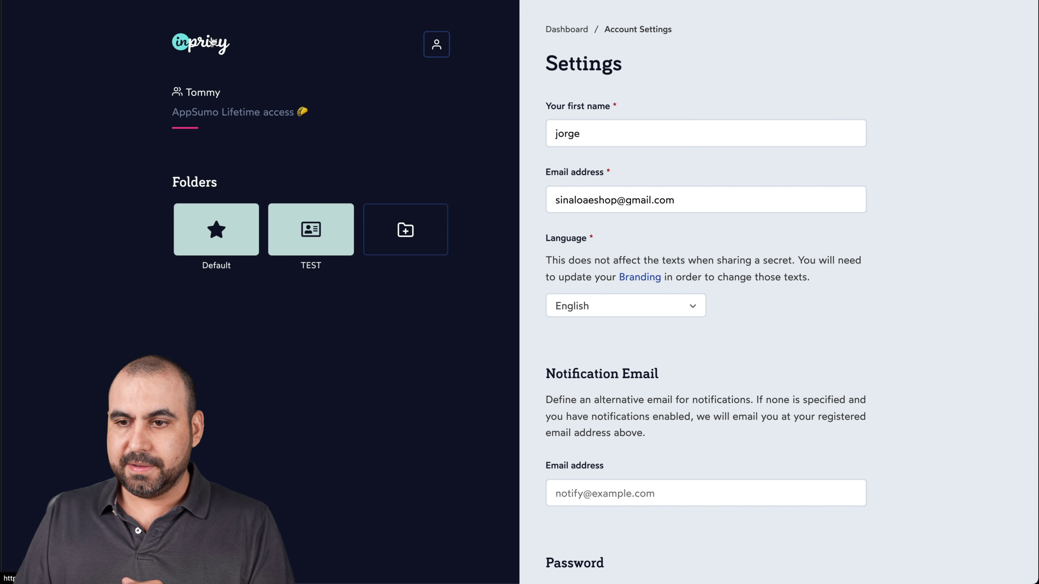
- Return to the InPrivy dashboard and open the TEST folder
{"action": "left_click", "coordinate": [213, 43]}
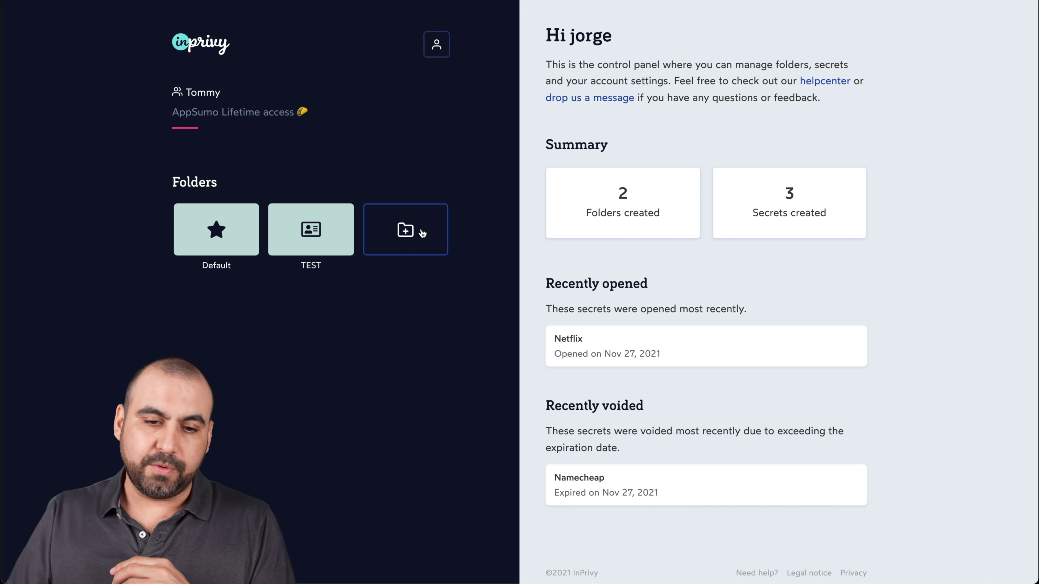
{"action": "left_click", "coordinate": [336, 223]}
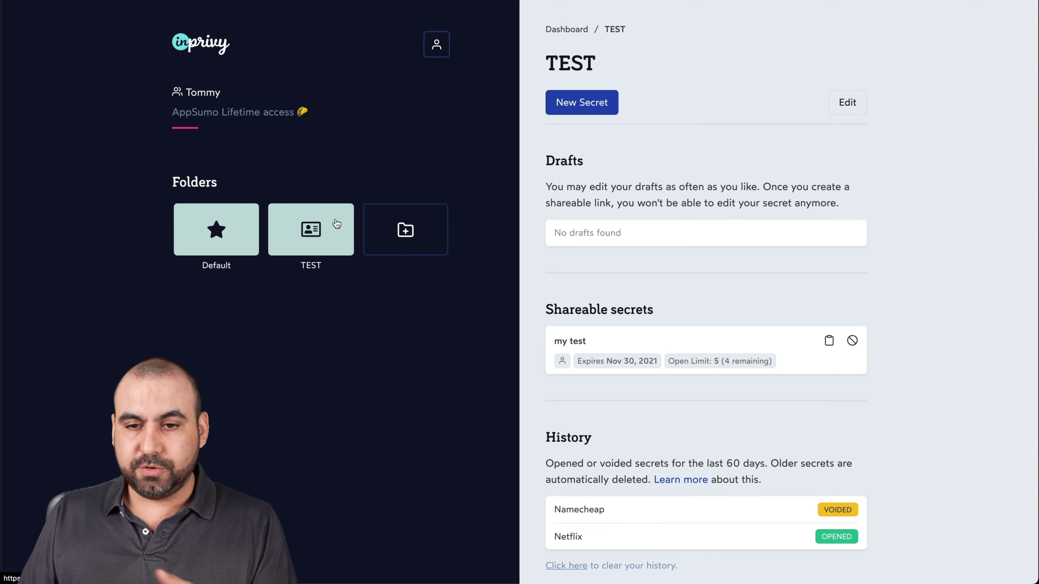
- Start a new secret labelled 'test for video', expiring November 29, 2021, with notifications on
{"action": "left_click", "coordinate": [584, 104]}
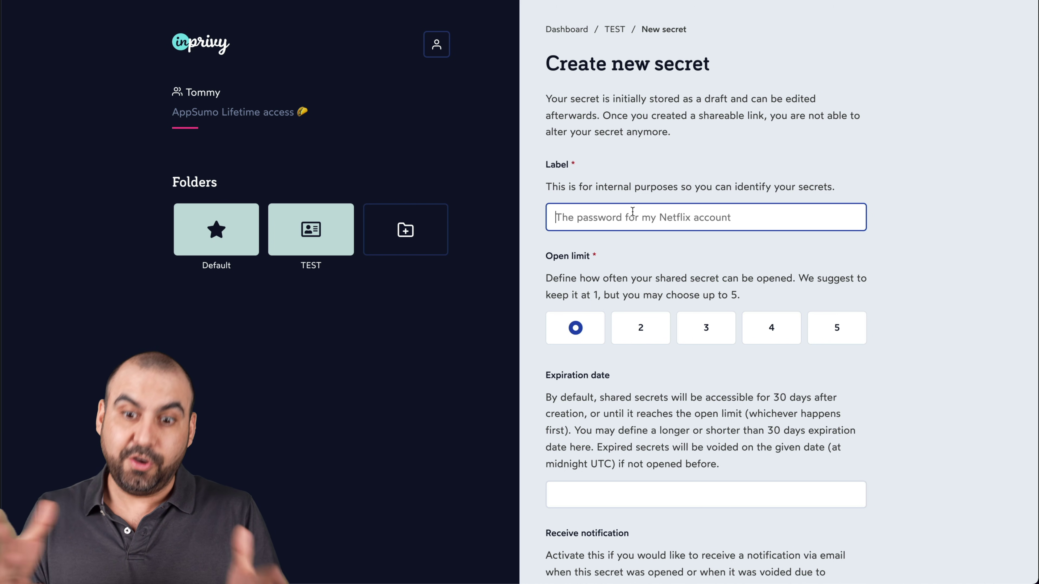
{"action": "type", "text": "test "}
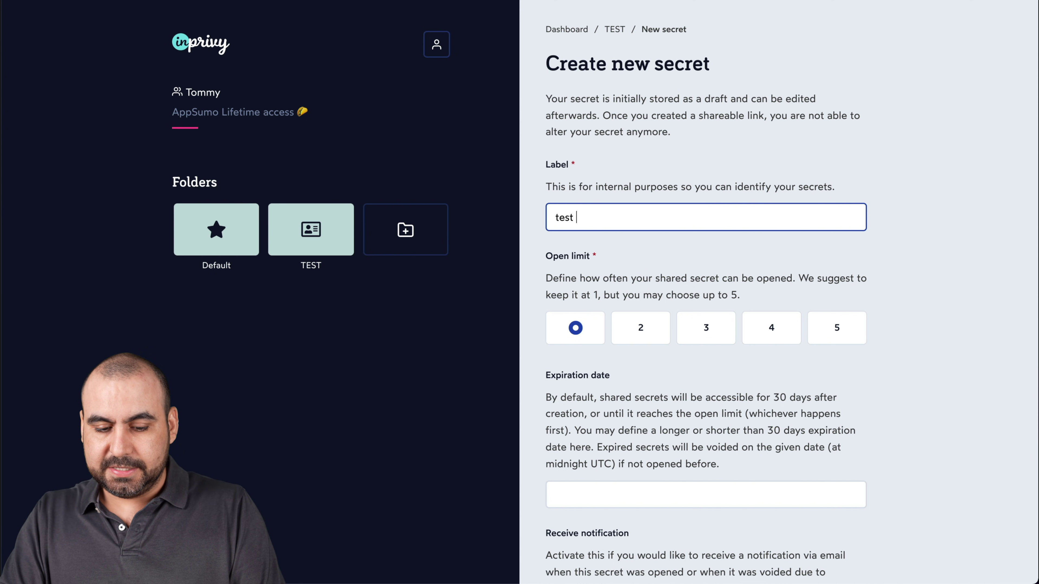
{"action": "type", "text": "for video"}
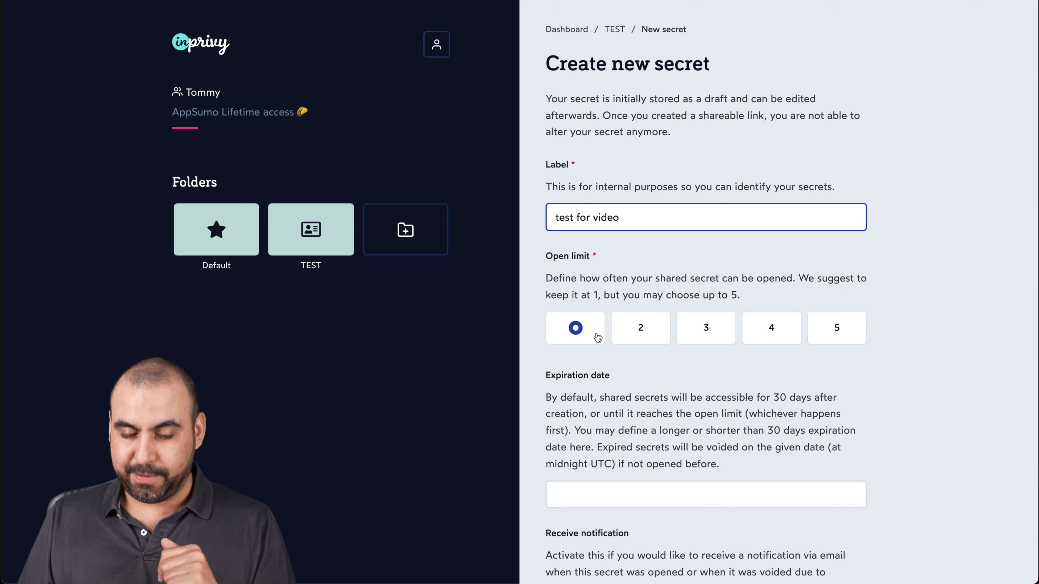
{"action": "scroll", "coordinate": [608, 380], "scroll_direction": "down", "scroll_amount": 3}
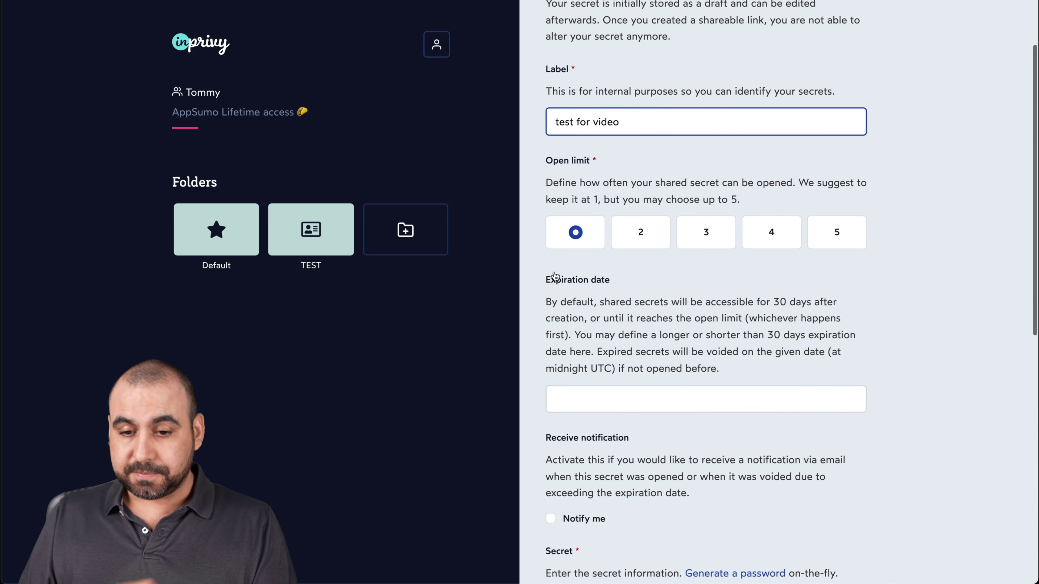
{"action": "scroll", "coordinate": [564, 297], "scroll_direction": "down", "scroll_amount": 3}
{"action": "left_click", "coordinate": [618, 302]}
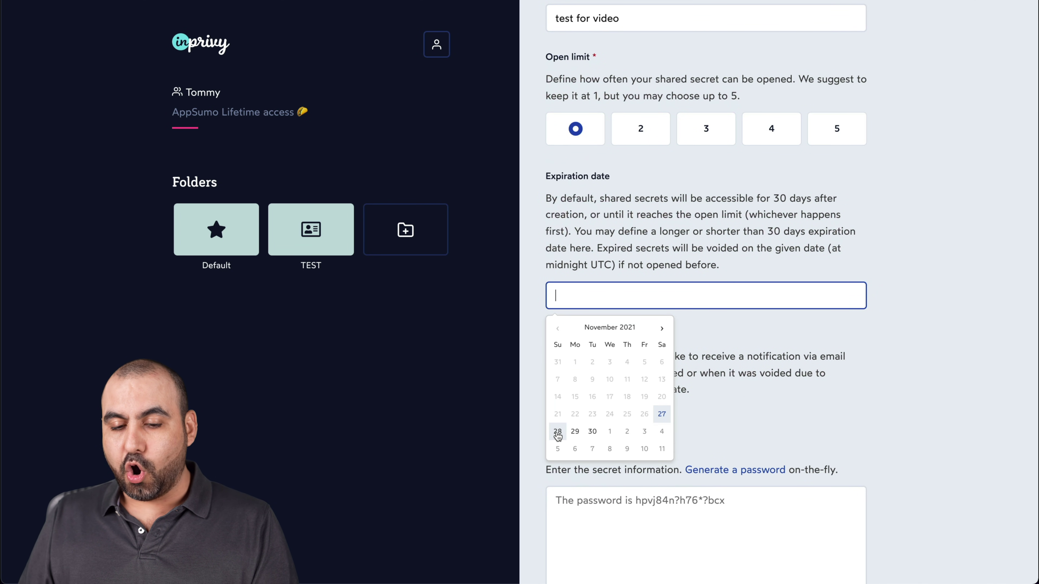
{"action": "left_click", "coordinate": [574, 432]}
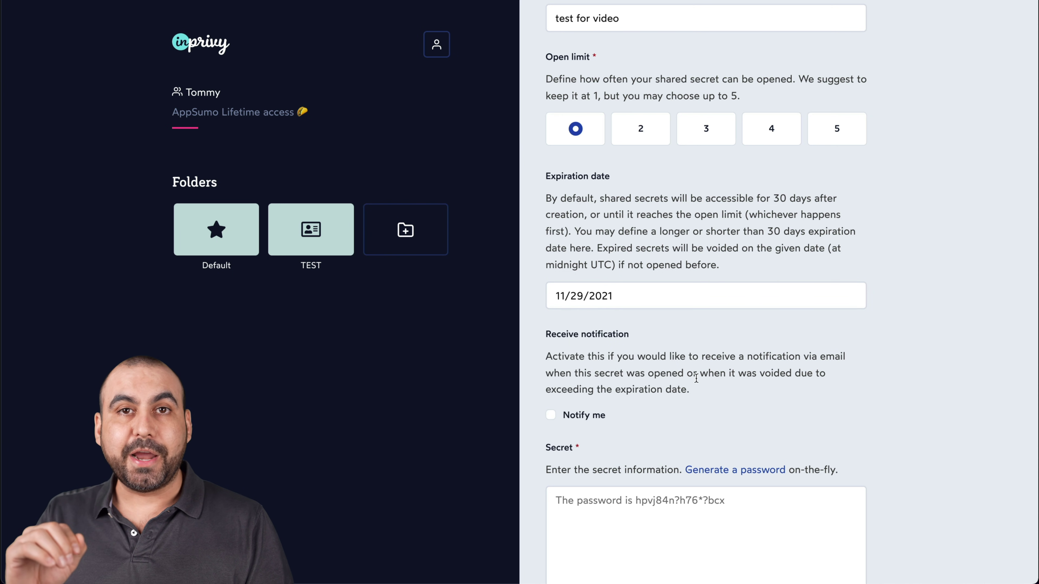
{"action": "scroll", "coordinate": [696, 379], "scroll_direction": "down", "scroll_amount": 3}
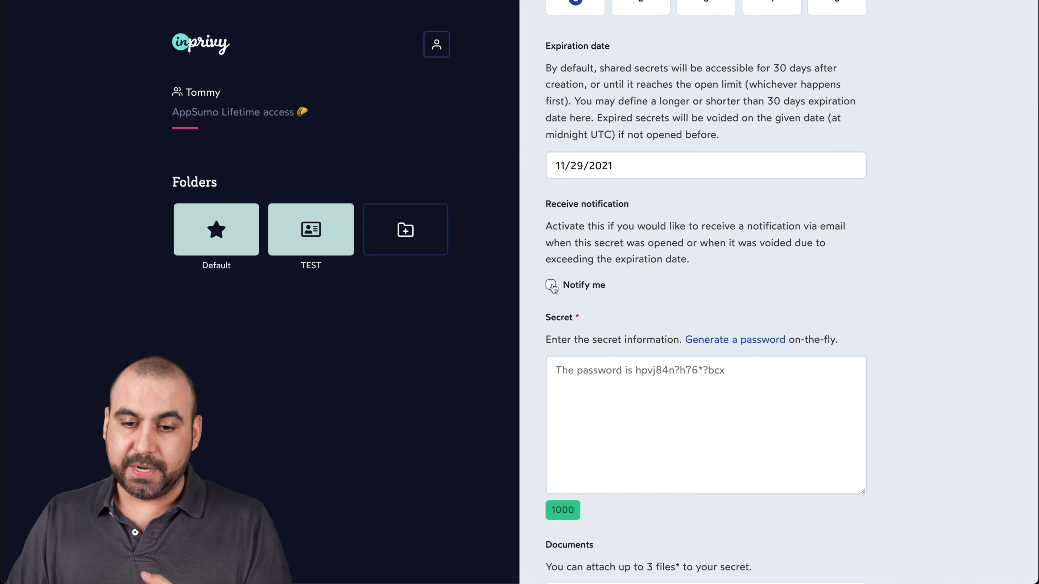
{"action": "left_click", "coordinate": [551, 285]}
- Enter a password note as the secret's content and save it as a draft
{"action": "left_click", "coordinate": [615, 366]}
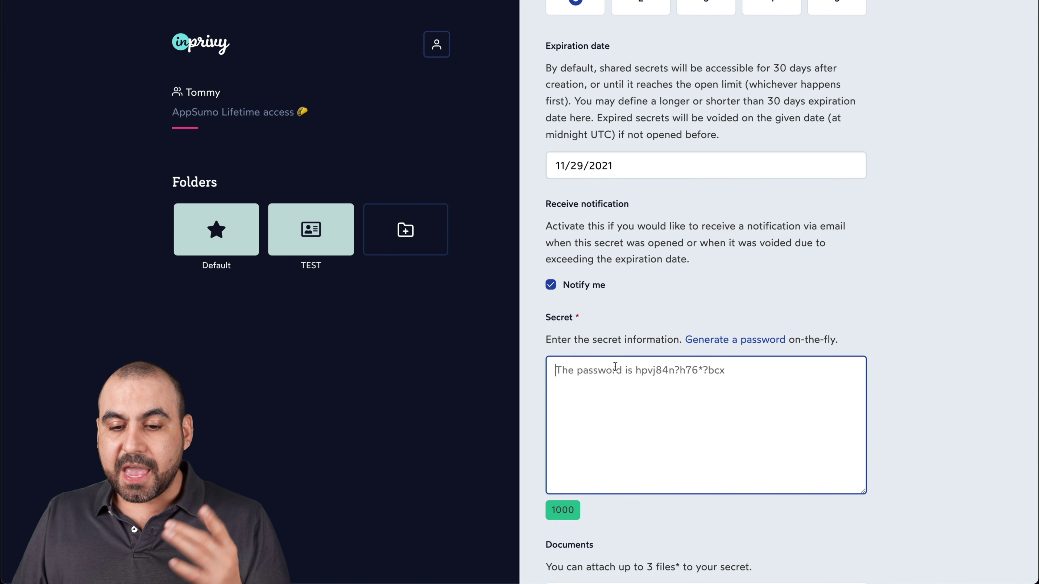
{"action": "scroll", "coordinate": [615, 366], "scroll_direction": "down", "scroll_amount": 2}
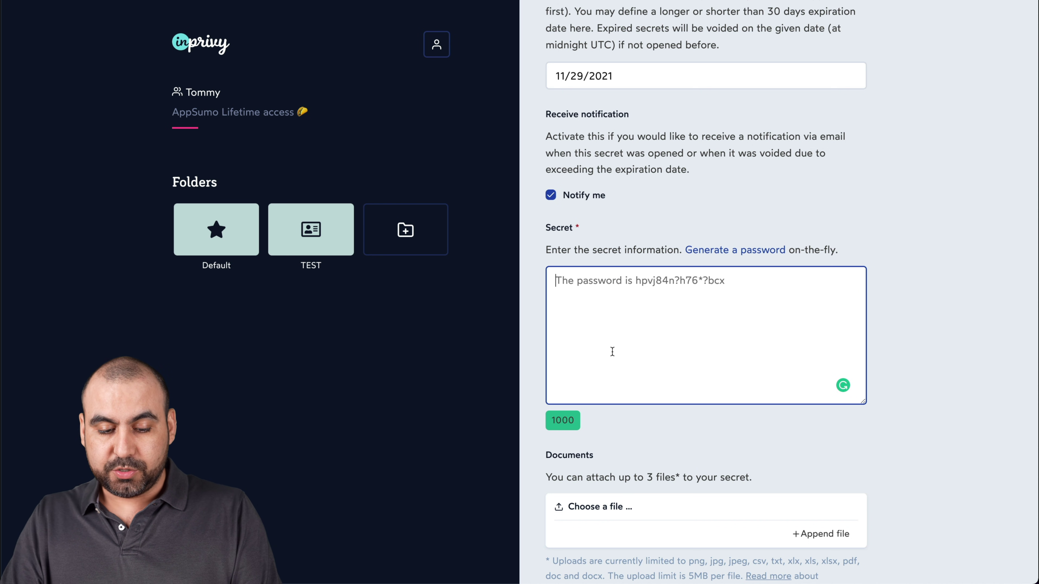
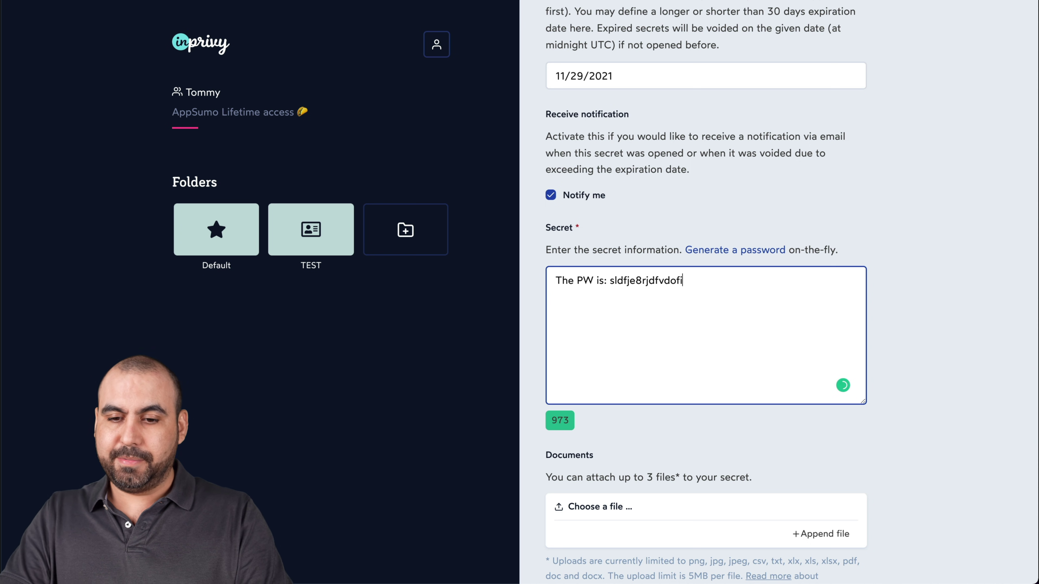
{"action": "scroll", "coordinate": [642, 367], "scroll_direction": "down", "scroll_amount": 3}
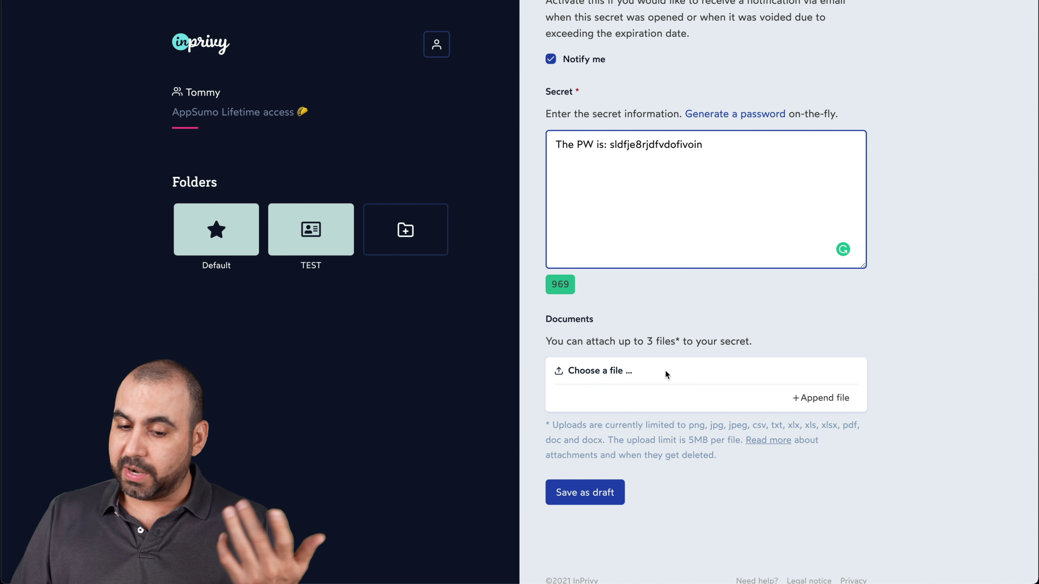
{"action": "left_click", "coordinate": [605, 492]}
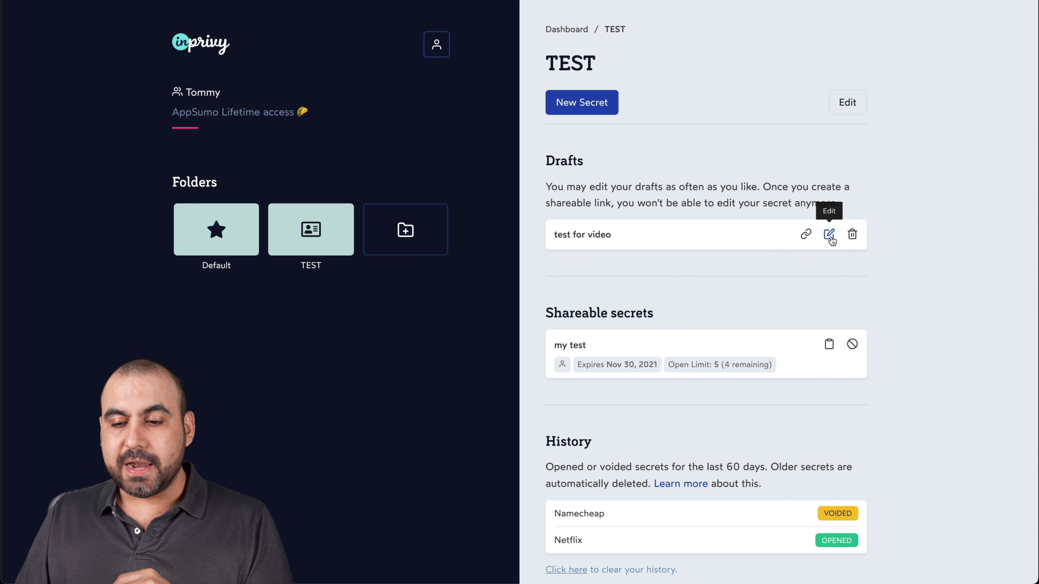
- Generate a shareable link for 'test for video' and copy it
{"action": "left_click", "coordinate": [807, 236]}
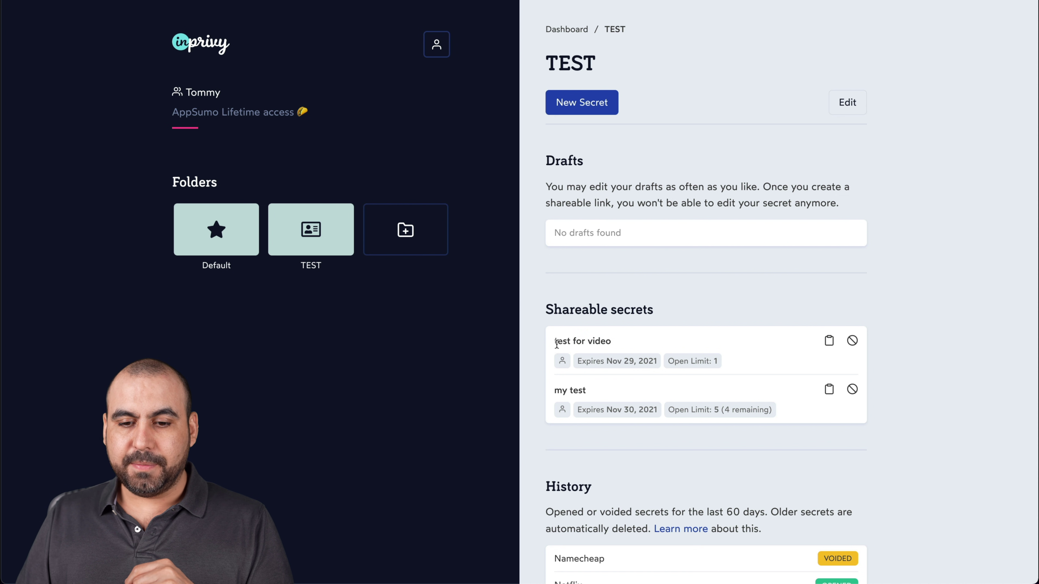
{"action": "left_click", "coordinate": [828, 343]}
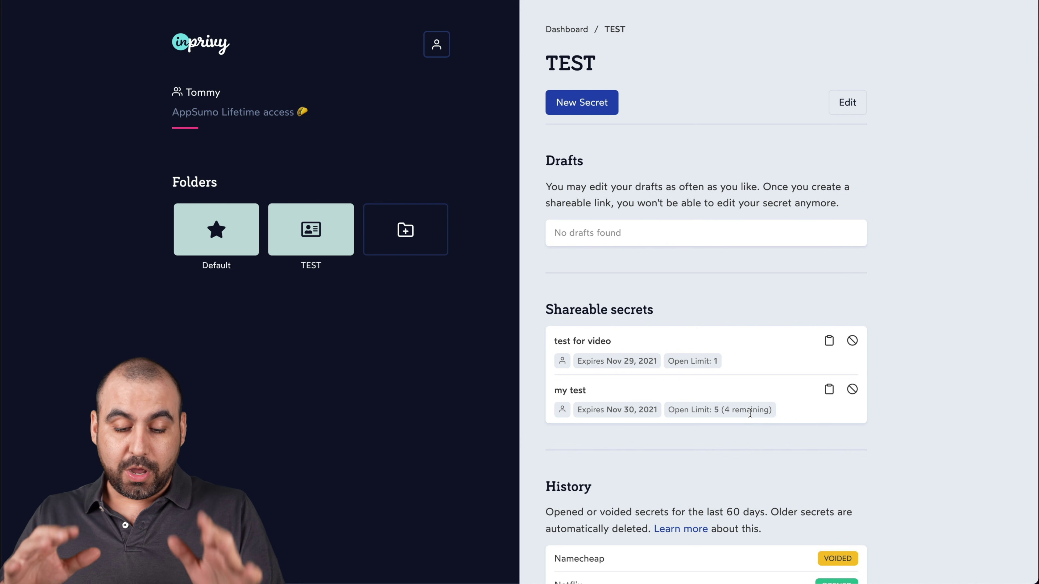
{"action": "key", "text": "super+shift+n"}
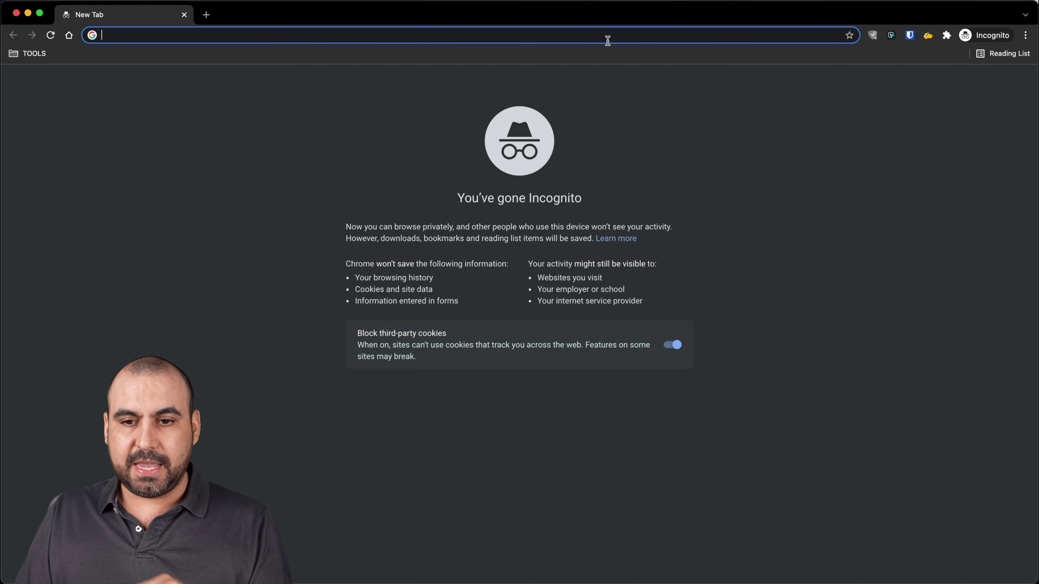
- Paste the copied secret link into the Incognito window and load it
{"action": "key", "text": "super+v"}
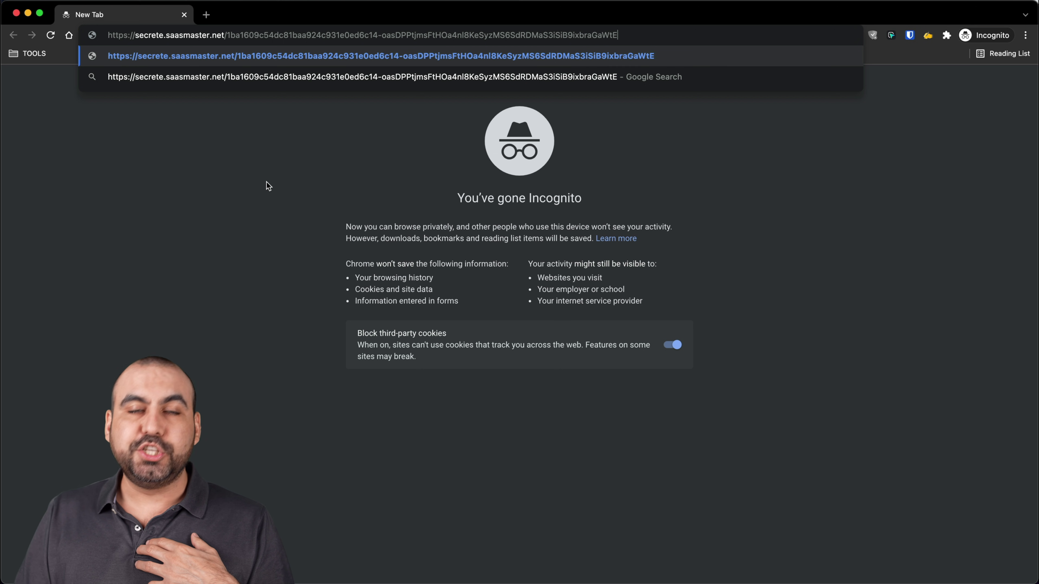
{"action": "key", "text": "Return"}
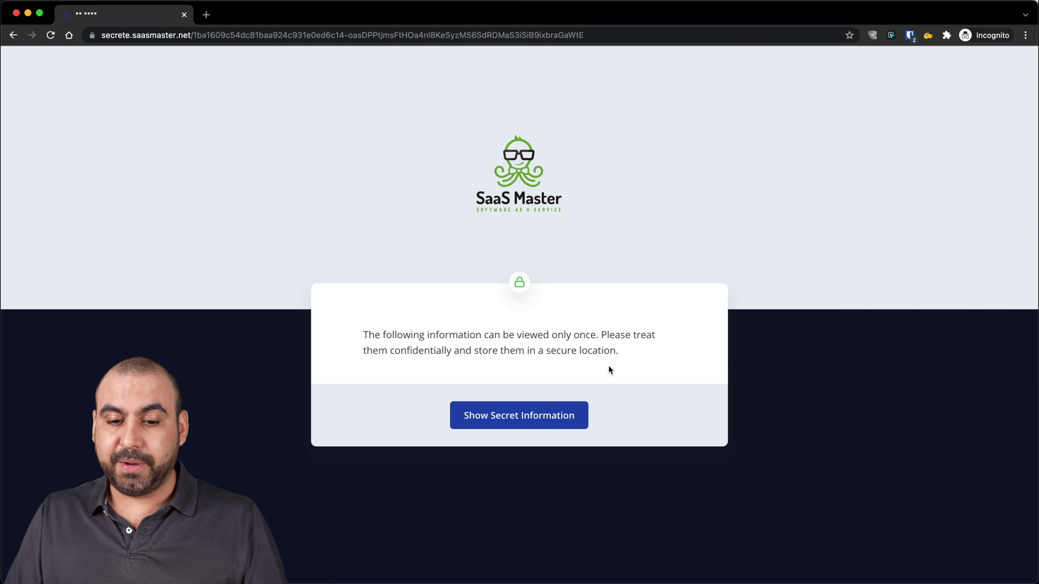
- Reveal the secret information and highlight the revealed password
{"action": "left_click", "coordinate": [531, 419]}
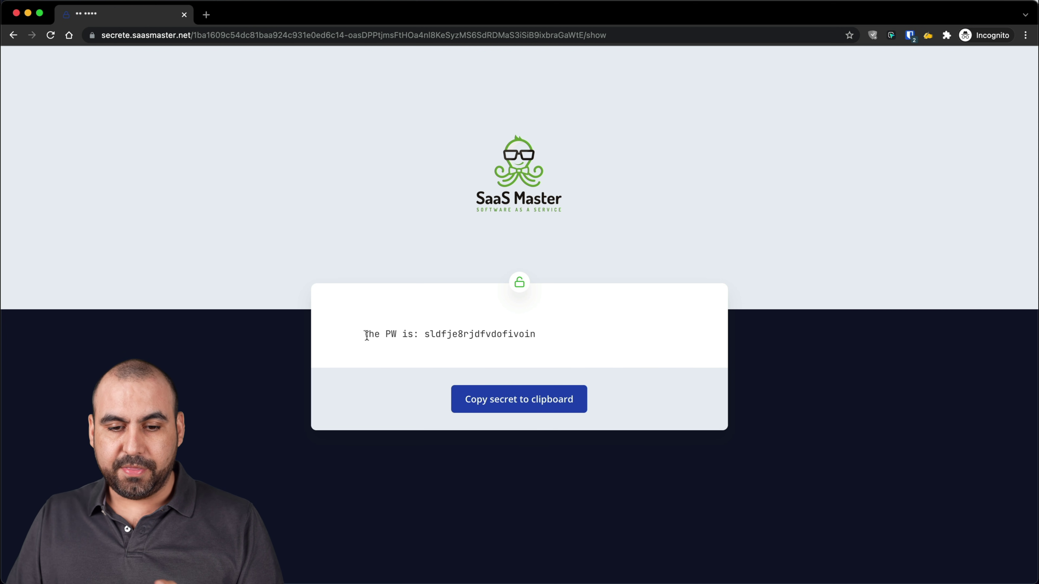
{"action": "left_click_drag", "start_coordinate": [364, 334], "coordinate": [499, 333]}
{"action": "left_click", "coordinate": [524, 333]}
- Reload the secret link without /show to confirm it was already opened
{"action": "left_click", "coordinate": [247, 32]}
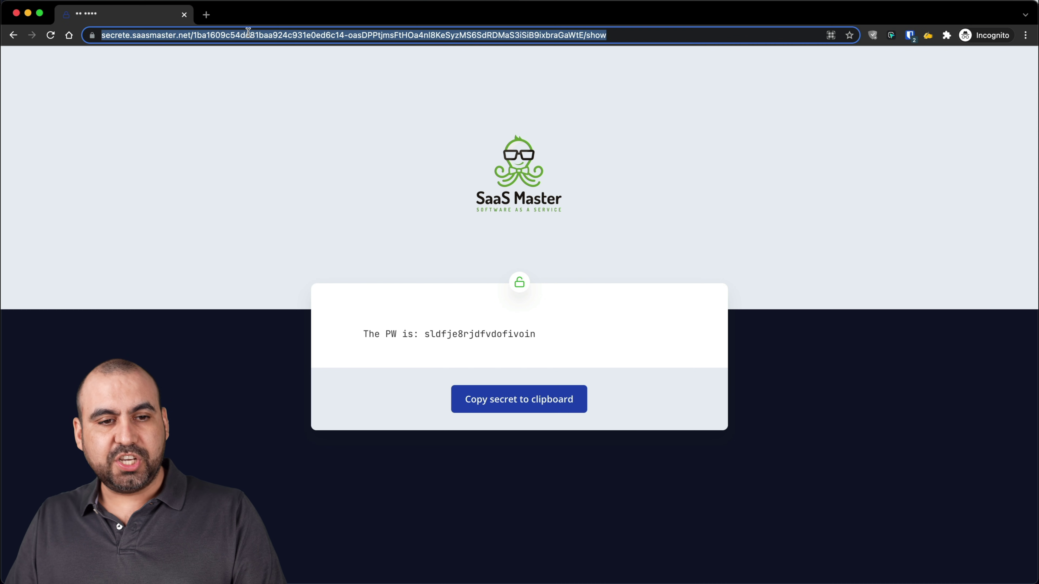
{"action": "key", "text": "Right"}
{"action": "key", "text": "BackSpace"}
{"action": "key", "text": "BackSpace"}
{"action": "key", "text": "BackSpace"}
{"action": "key", "text": "BackSpace"}
{"action": "key", "text": "BackSpace"}
{"action": "key", "text": "Return"}
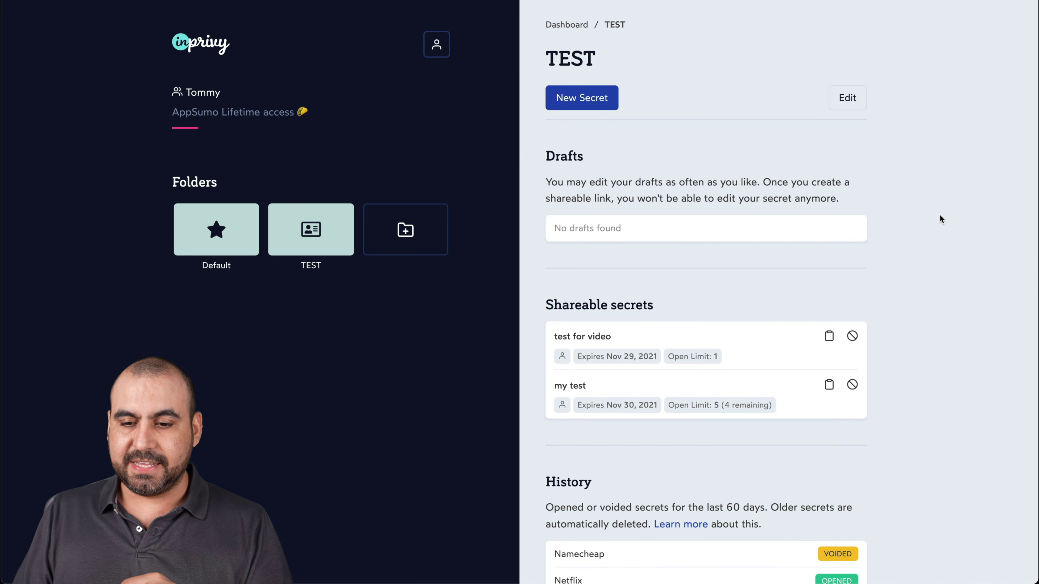
- Reload the TEST folder and check History, where 'test for video' shows OPENED
{"action": "scroll", "coordinate": [938, 215], "scroll_direction": "down", "scroll_amount": 4}
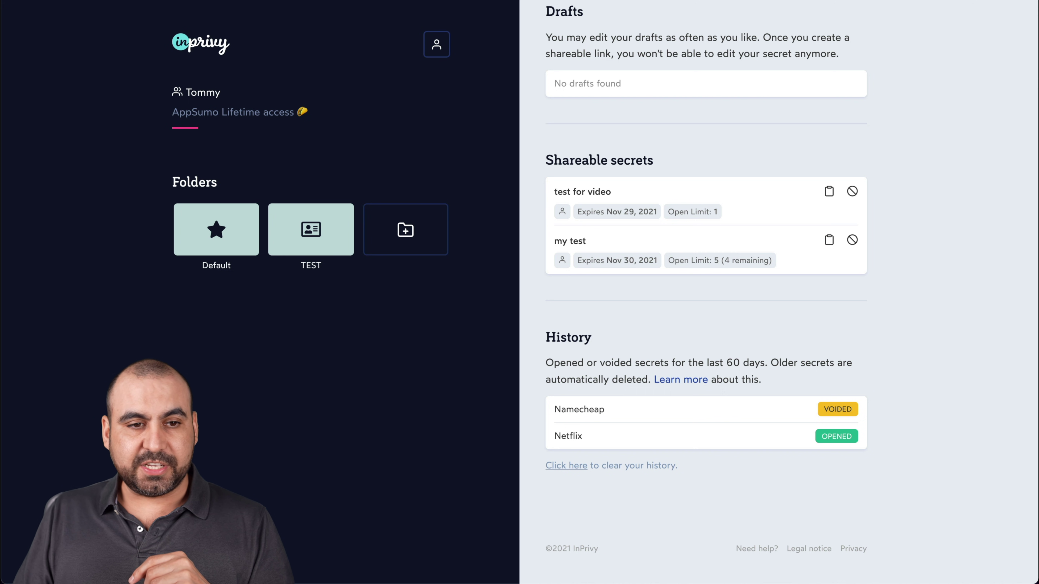
{"action": "key", "text": "super+r"}
{"action": "scroll", "coordinate": [686, 304], "scroll_direction": "down", "scroll_amount": 3}
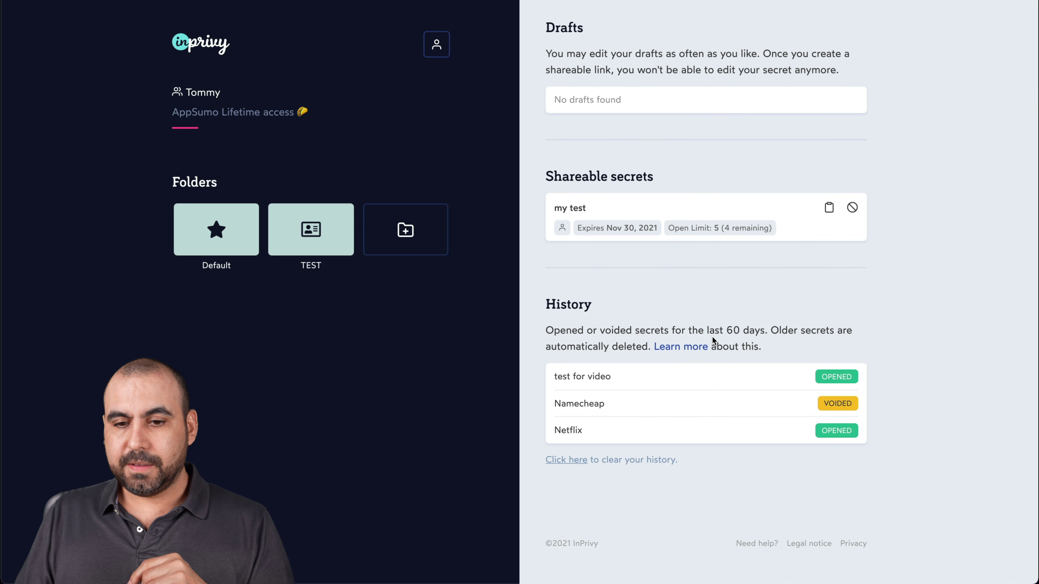
{"action": "scroll", "coordinate": [635, 325], "scroll_direction": "up", "scroll_amount": 2}
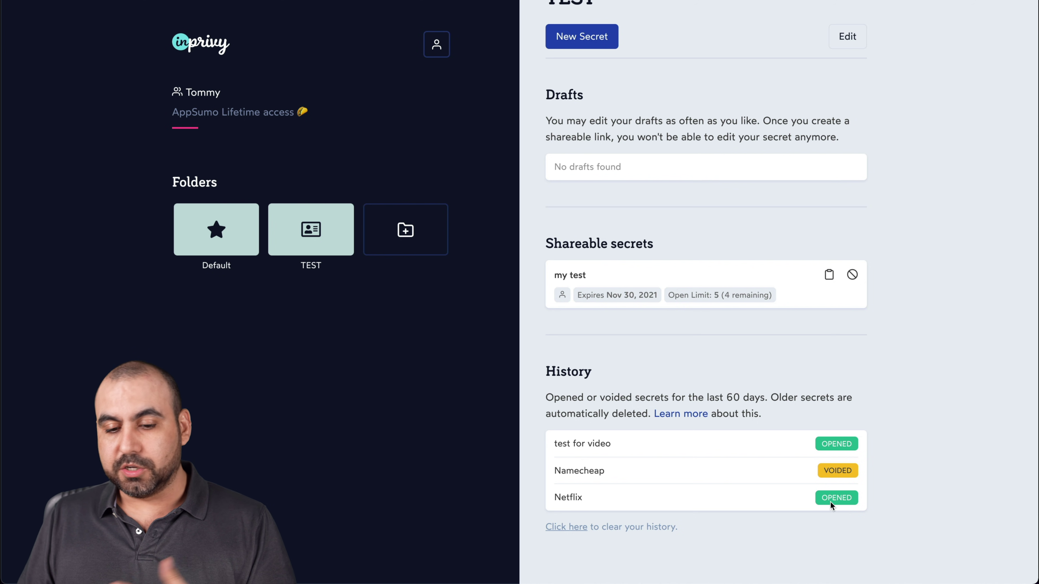
{"action": "scroll", "coordinate": [743, 489], "scroll_direction": "up", "scroll_amount": 3}
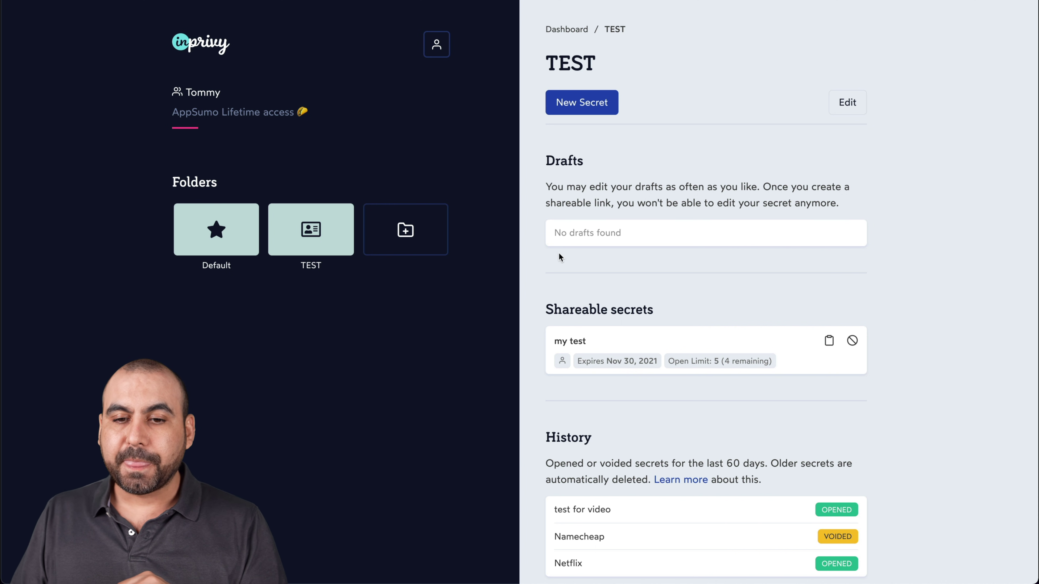
{"action": "left_click", "coordinate": [409, 243]}
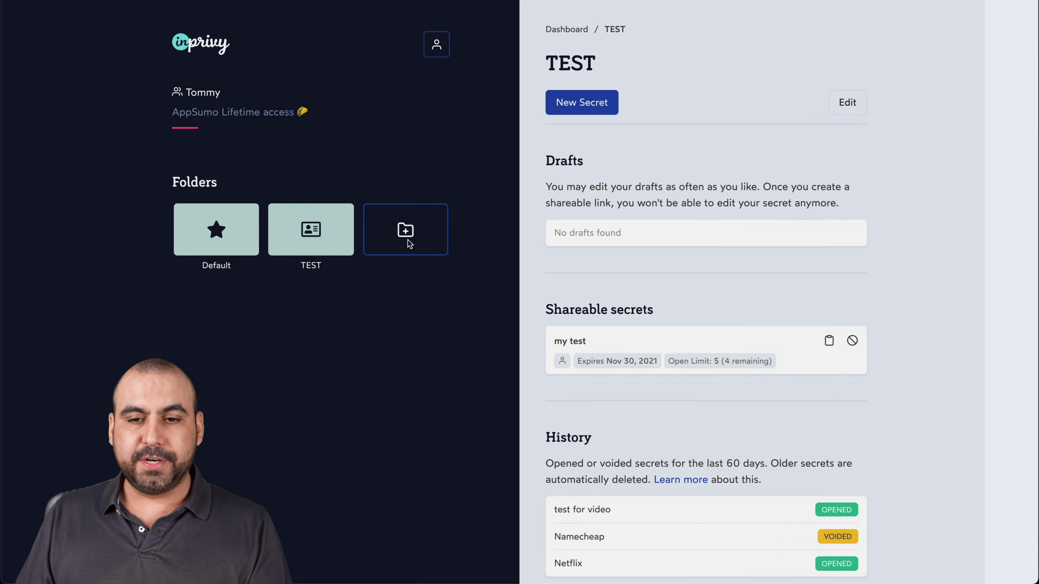
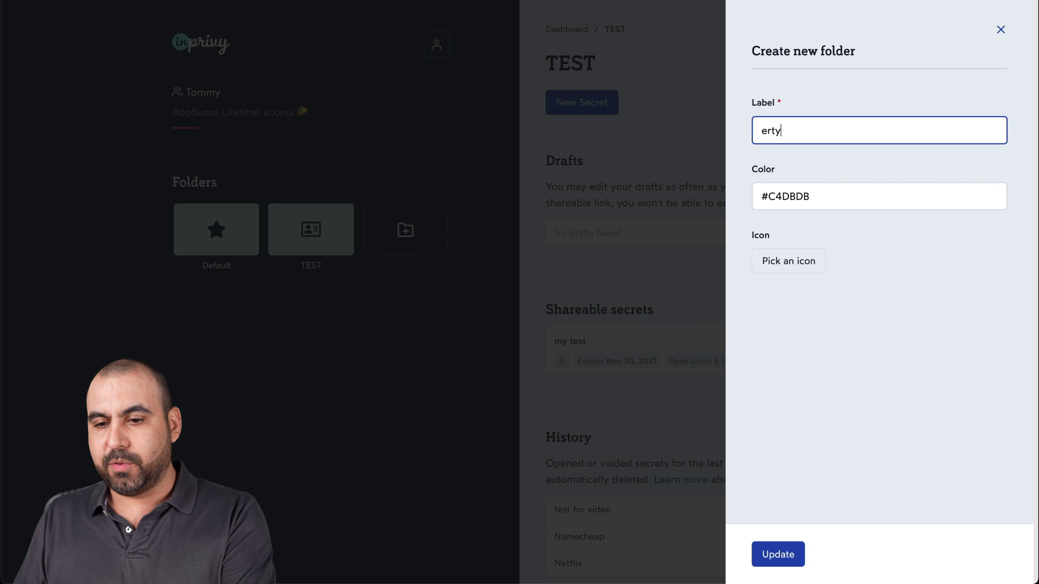
{"action": "key", "text": "Tab"}
{"action": "left_click", "coordinate": [907, 240]}
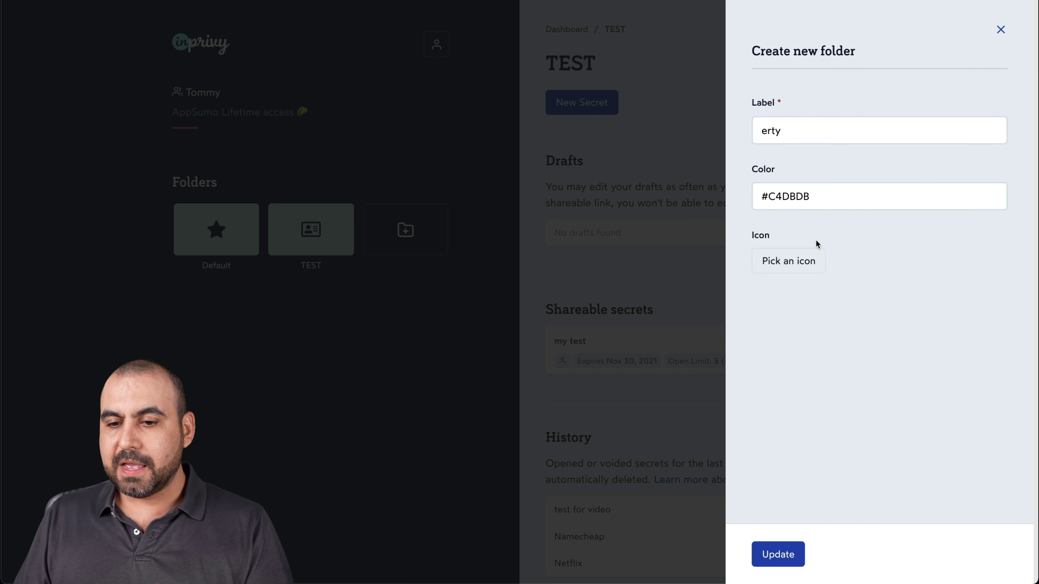
{"action": "left_click", "coordinate": [789, 262]}
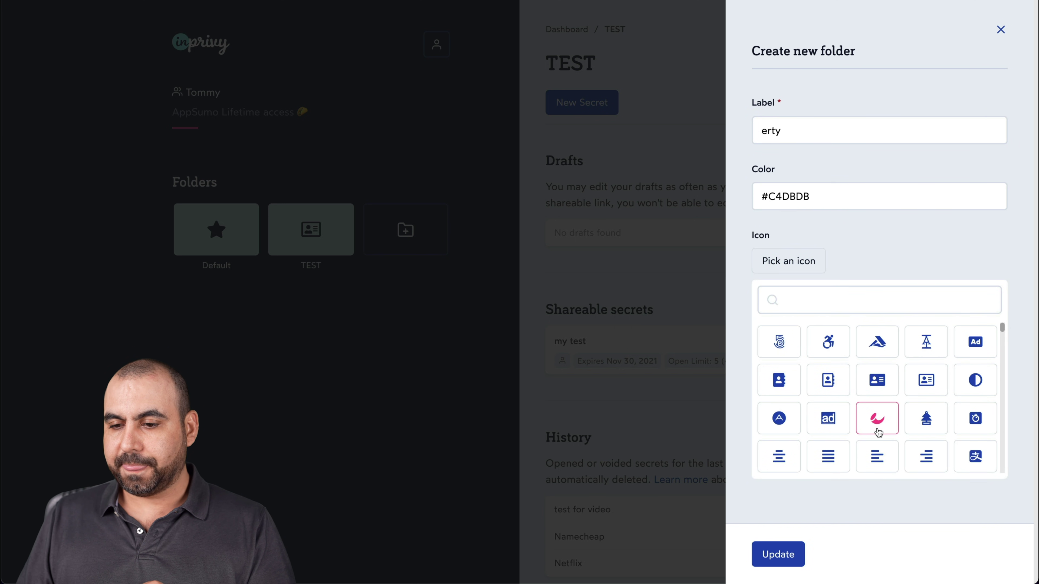
{"action": "scroll", "coordinate": [878, 432], "scroll_direction": "down", "scroll_amount": 10}
{"action": "left_click", "coordinate": [787, 262]}
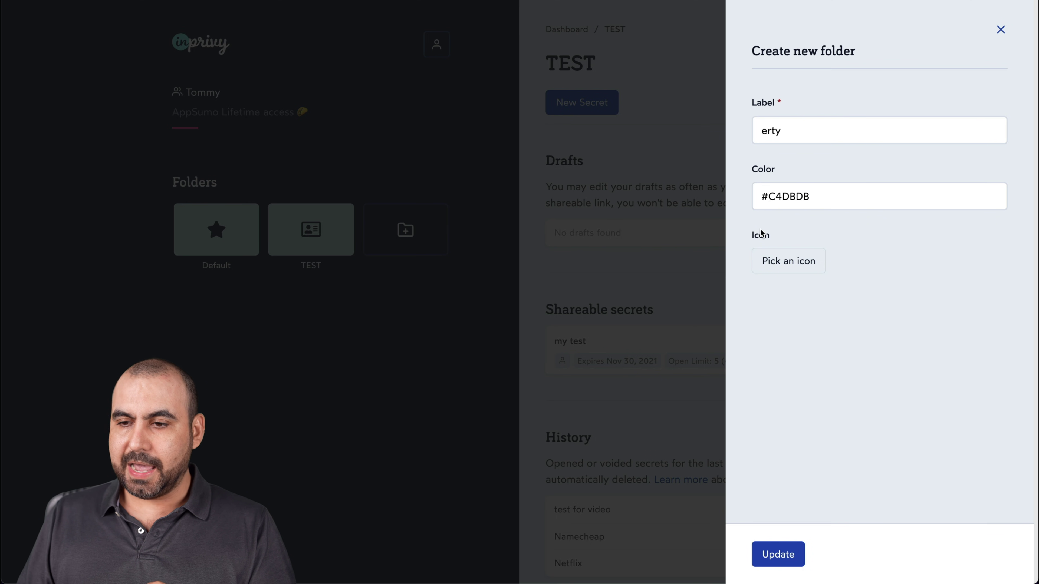
{"action": "left_click", "coordinate": [1001, 30]}
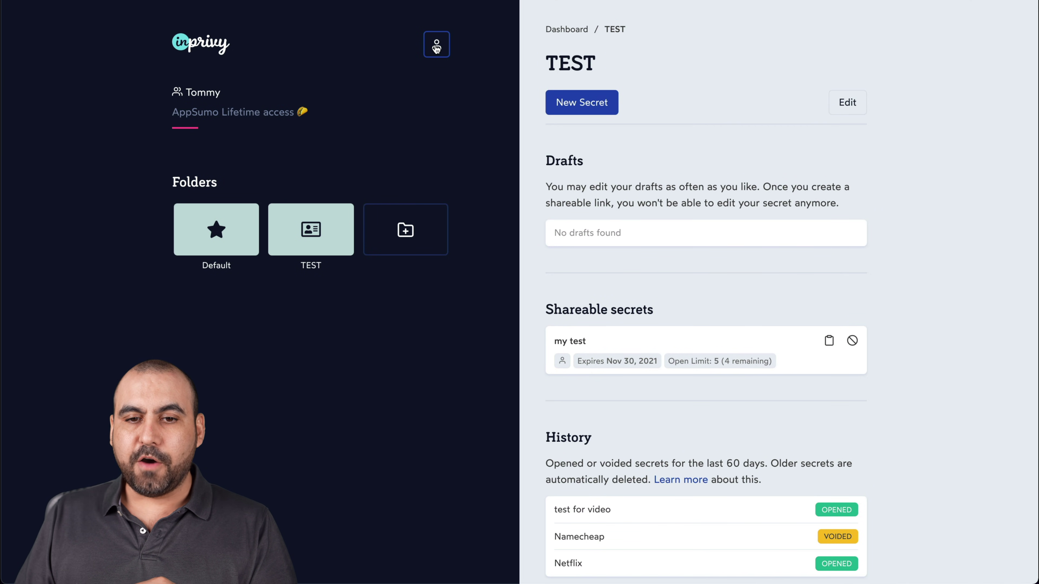
{"action": "left_click", "coordinate": [436, 47]}
- Open account Settings and browse the Language options, keeping English
{"action": "left_click", "coordinate": [410, 86]}
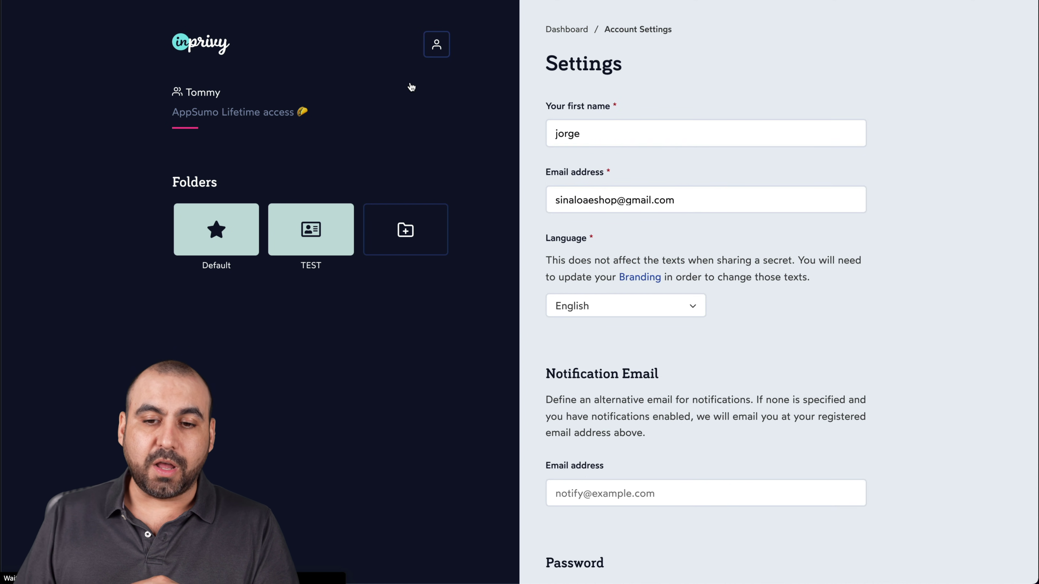
{"action": "scroll", "coordinate": [635, 391], "scroll_direction": "down", "scroll_amount": 3}
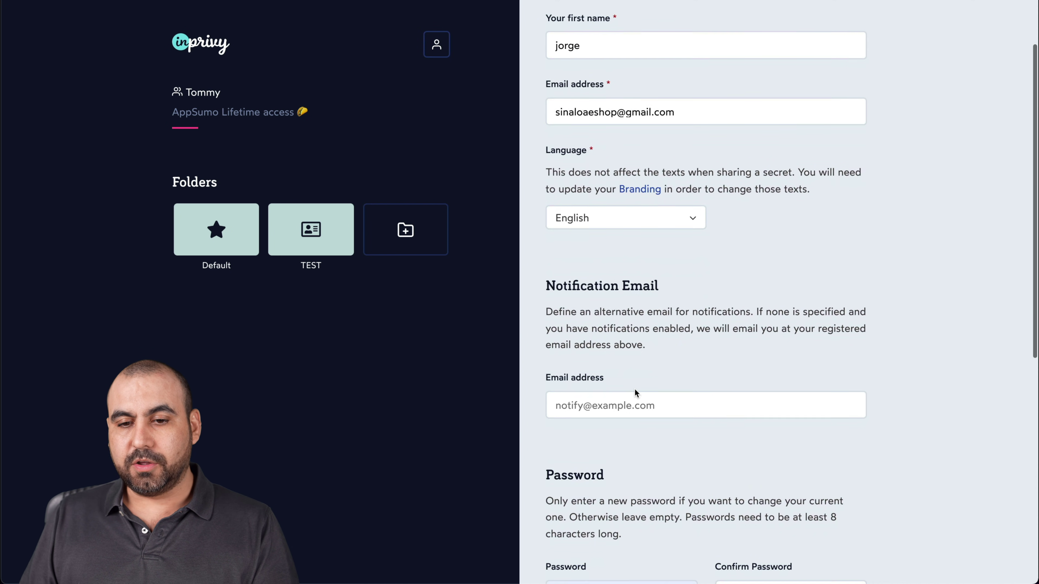
{"action": "left_click", "coordinate": [623, 218]}
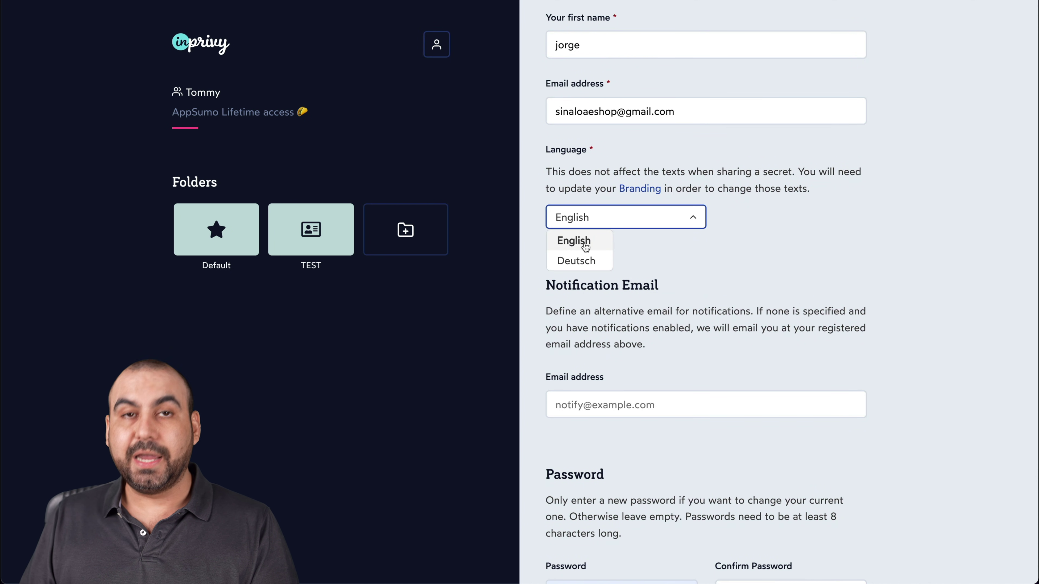
{"action": "left_click", "coordinate": [701, 301]}
- Scroll down to the Password and Two-factor authentication sections
{"action": "scroll", "coordinate": [707, 329], "scroll_direction": "down", "scroll_amount": 7}
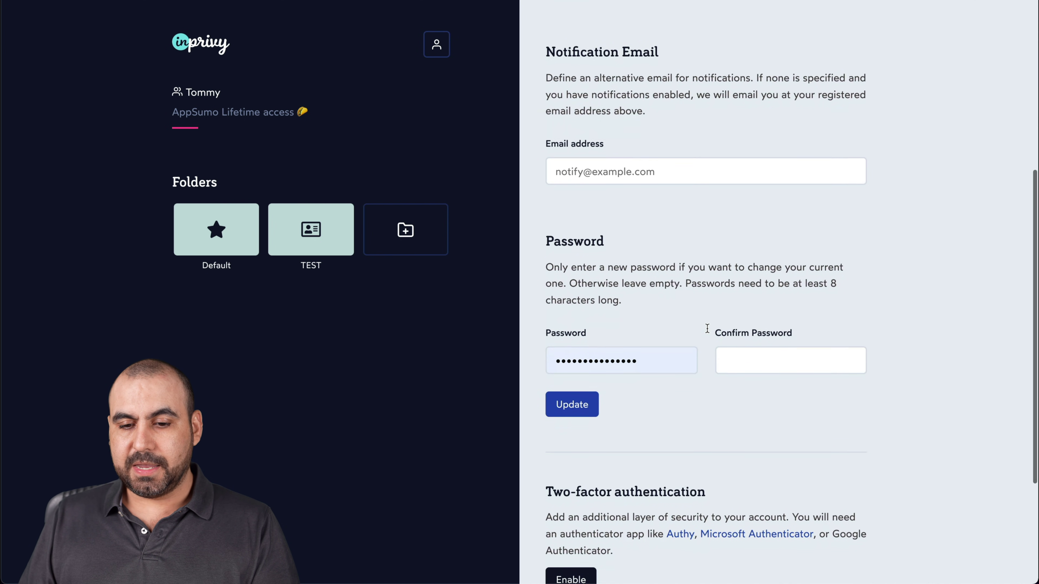
{"action": "scroll", "coordinate": [707, 328], "scroll_direction": "down", "scroll_amount": 6}
{"action": "left_click_drag", "start_coordinate": [545, 306], "coordinate": [791, 309]}
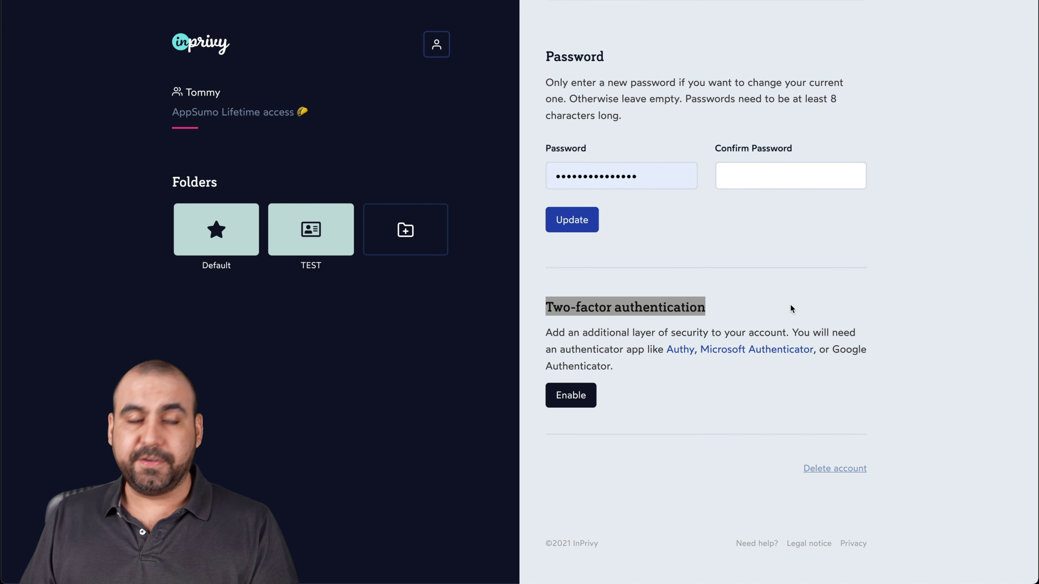
{"action": "left_click", "coordinate": [790, 306]}
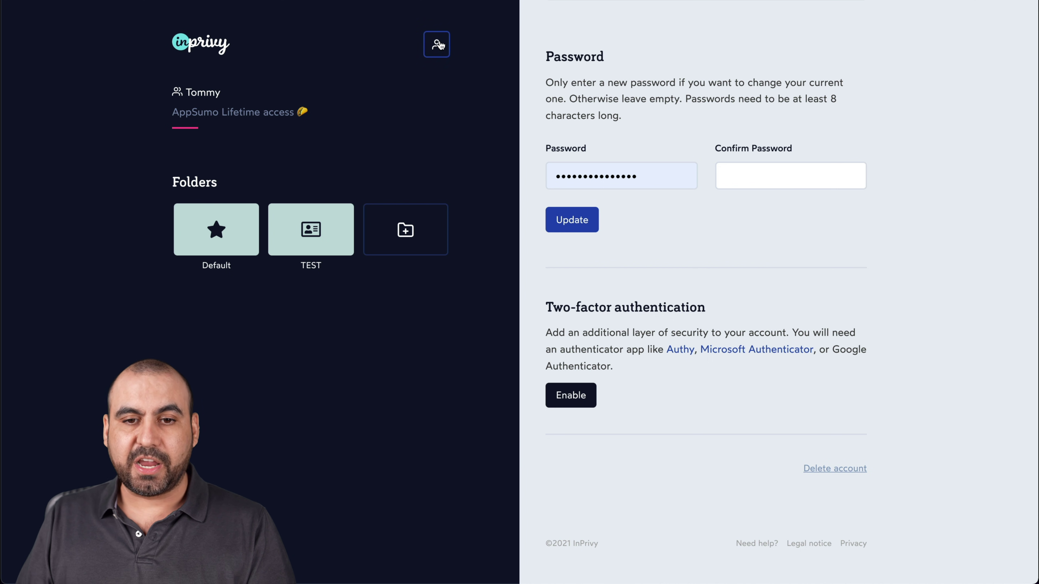
{"action": "left_click", "coordinate": [439, 45]}
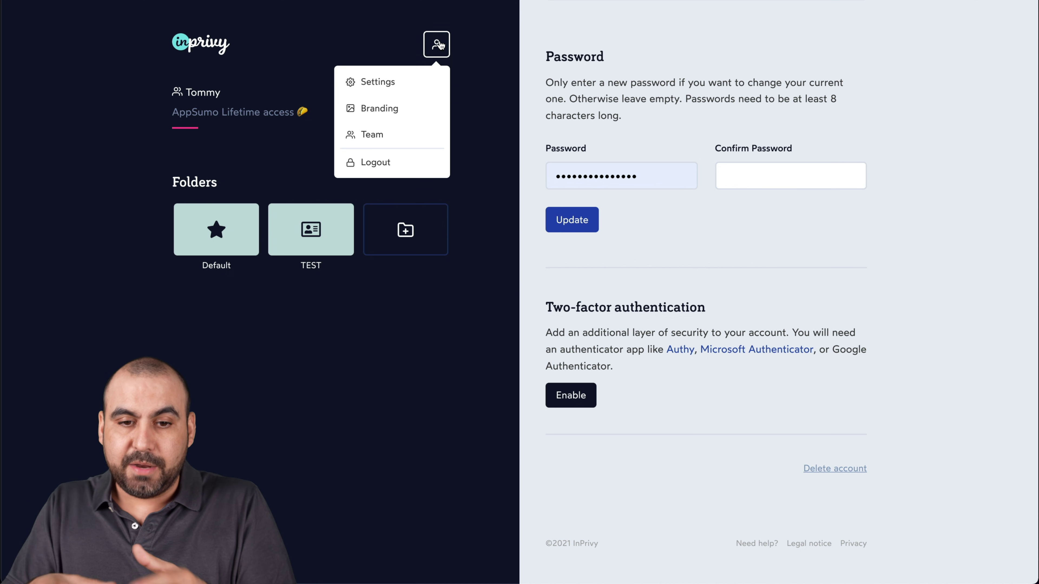
- Review Branding: SaaS Master logo, colours #0D152B and #2249B3, and validated domain secrete.saasmaster.net
{"action": "left_click", "coordinate": [395, 107]}
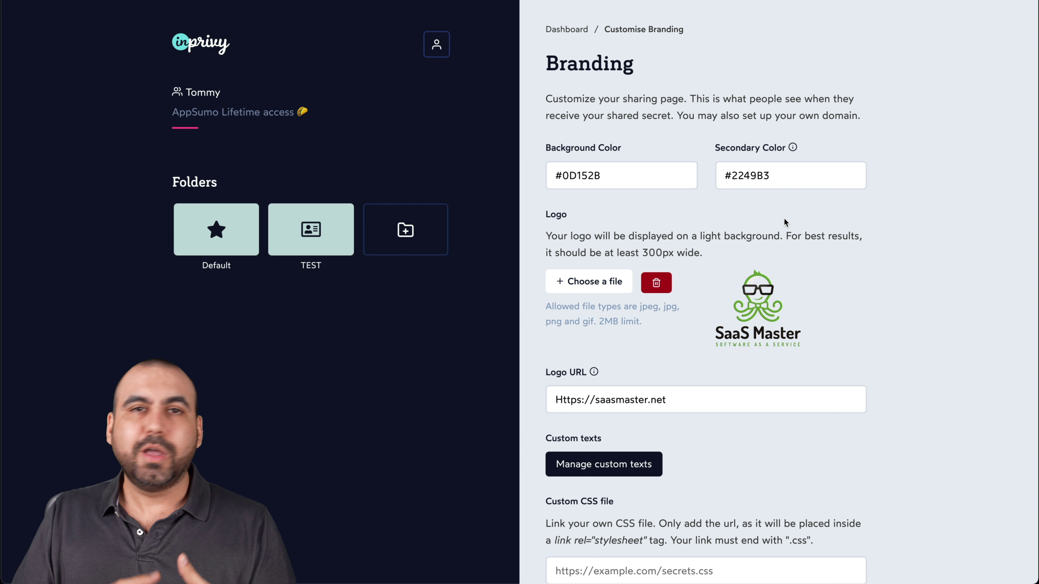
{"action": "scroll", "coordinate": [785, 220], "scroll_direction": "down", "scroll_amount": 6}
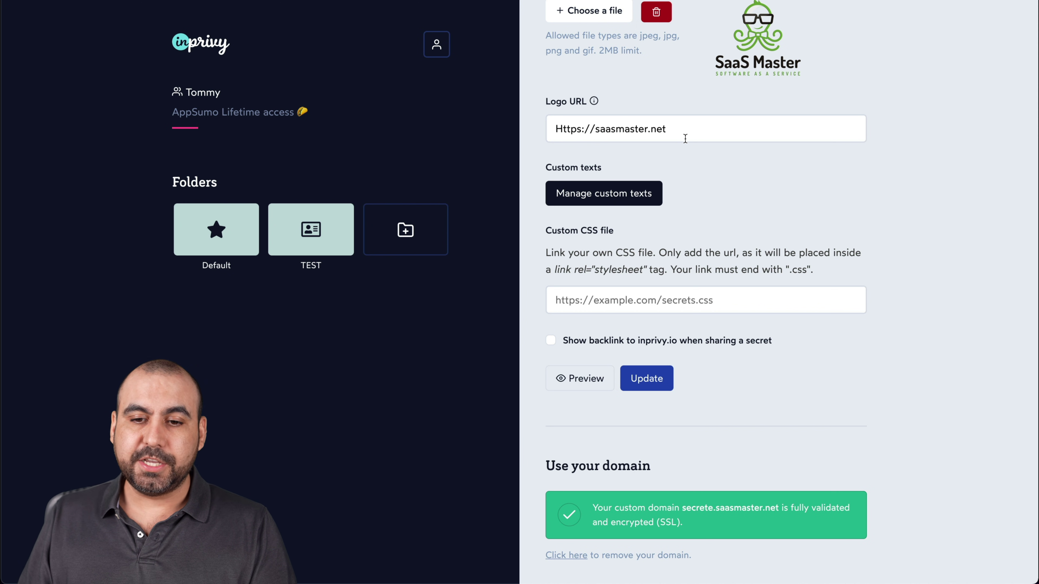
{"action": "scroll", "coordinate": [670, 227], "scroll_direction": "down", "scroll_amount": 1}
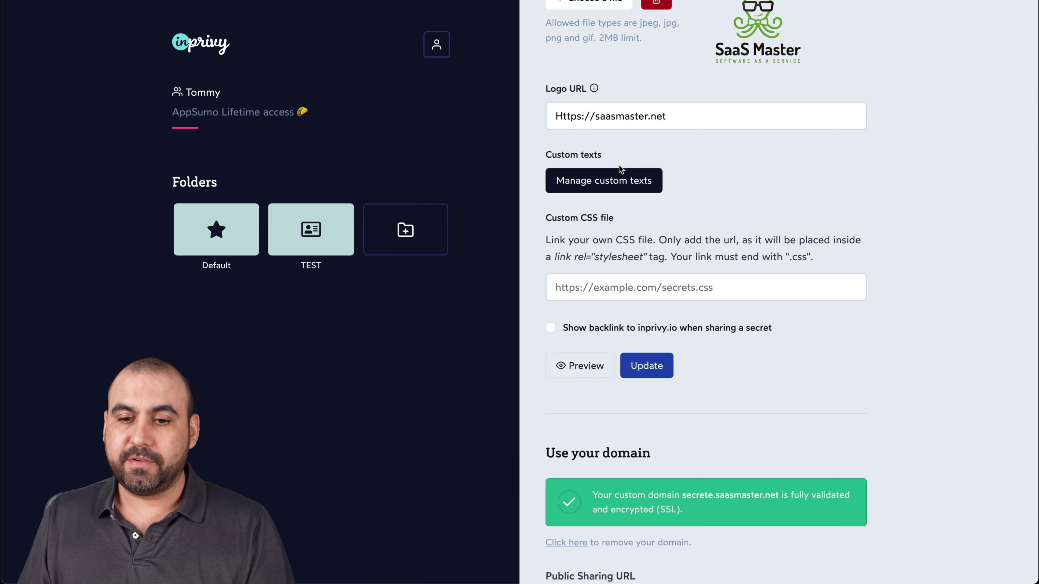
{"action": "scroll", "coordinate": [618, 165], "scroll_direction": "down", "scroll_amount": 3}
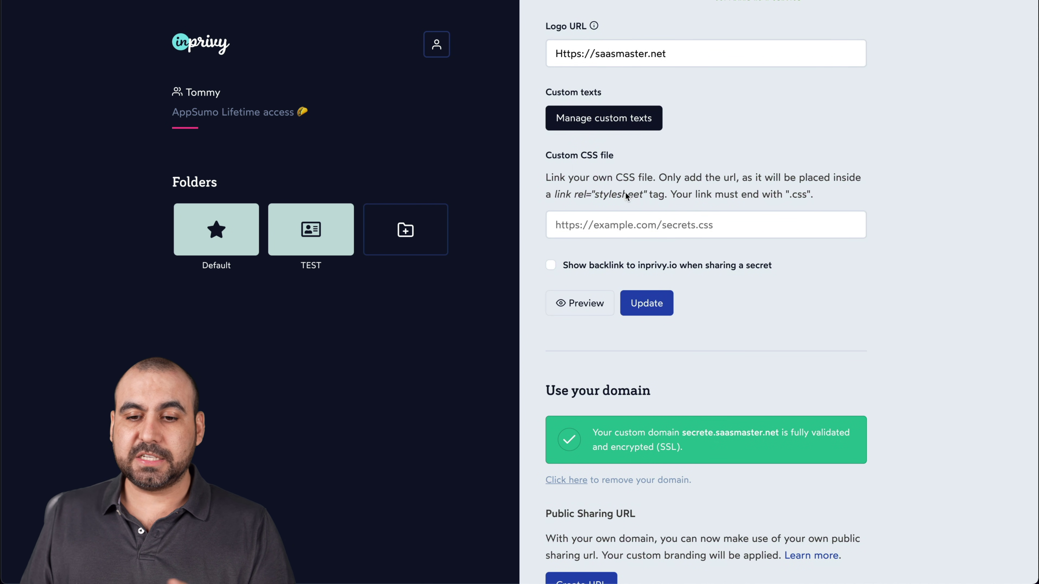
{"action": "scroll", "coordinate": [651, 229], "scroll_direction": "down", "scroll_amount": 3}
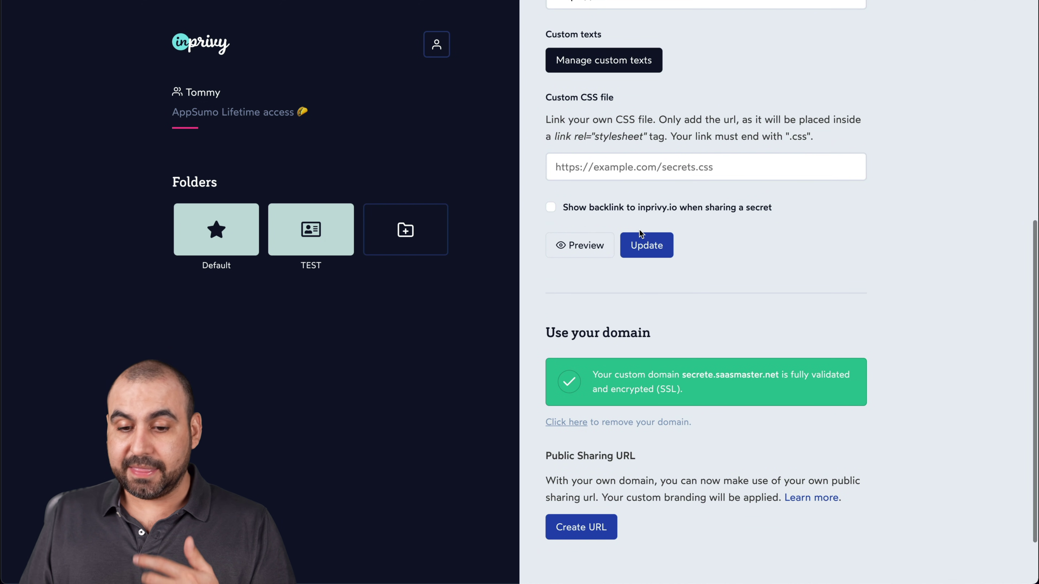
{"action": "scroll", "coordinate": [687, 298], "scroll_direction": "down", "scroll_amount": 4}
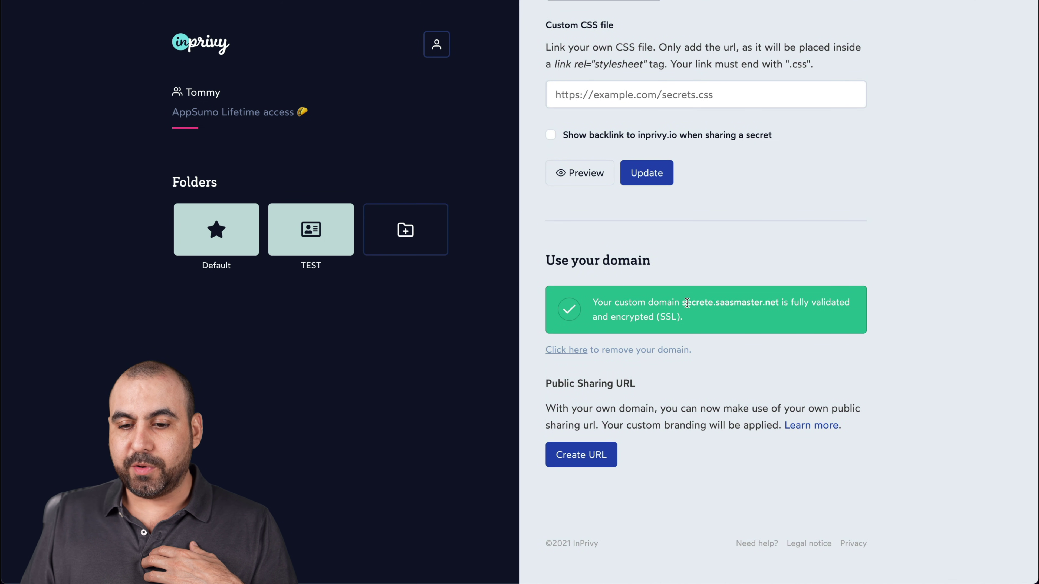
{"action": "left_click_drag", "start_coordinate": [681, 302], "coordinate": [787, 306]}
{"action": "left_click", "coordinate": [781, 327]}
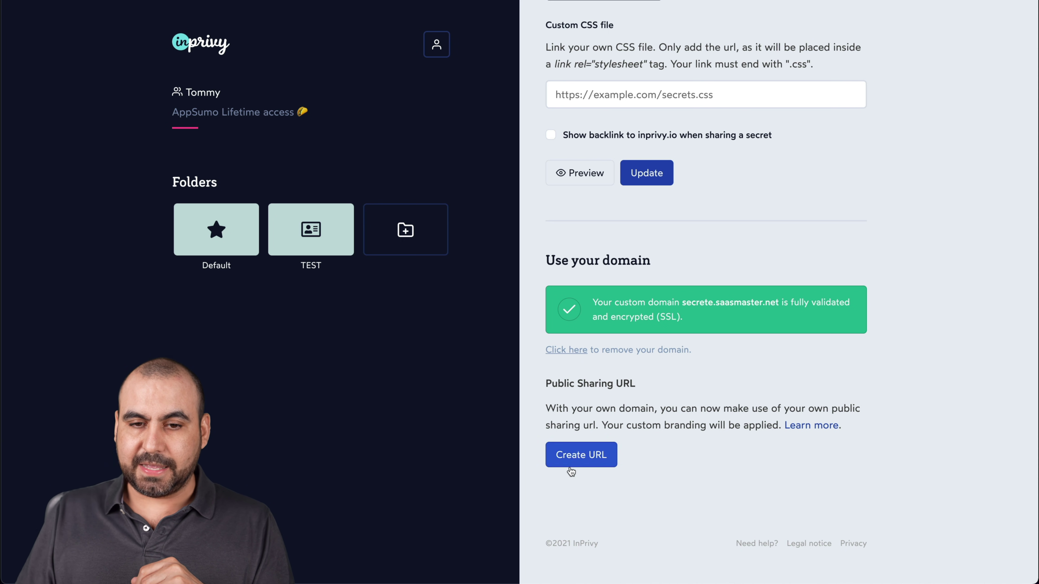
{"action": "scroll", "coordinate": [603, 412], "scroll_direction": "up", "scroll_amount": 1}
{"action": "scroll", "coordinate": [604, 413], "scroll_direction": "up", "scroll_amount": 10}
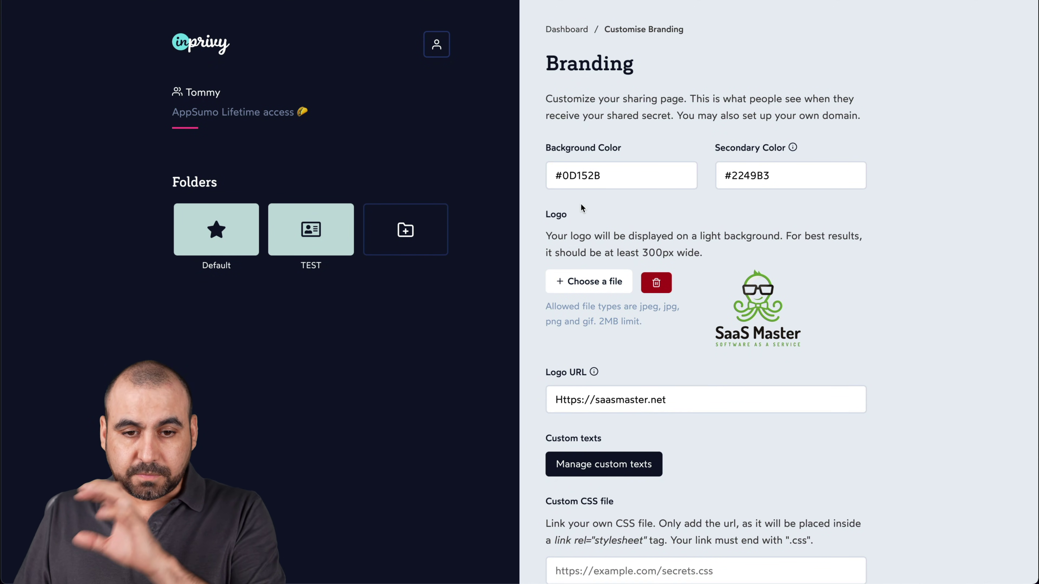
- Open the Team page, view the invite Role options, and close the invite without sending
{"action": "left_click", "coordinate": [435, 45]}
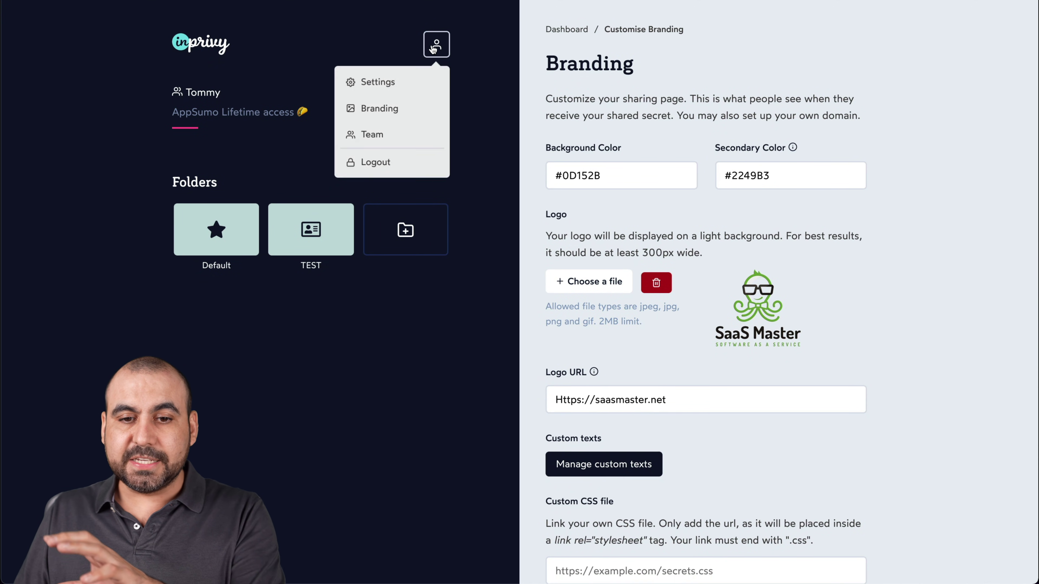
{"action": "left_click", "coordinate": [383, 138]}
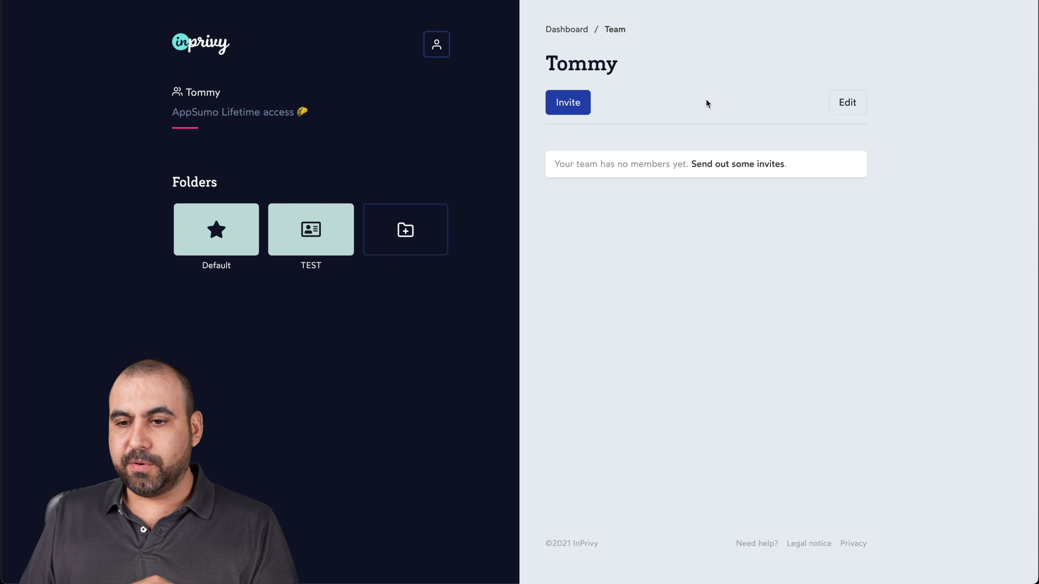
{"action": "left_click", "coordinate": [573, 103]}
{"action": "left_click", "coordinate": [860, 167]}
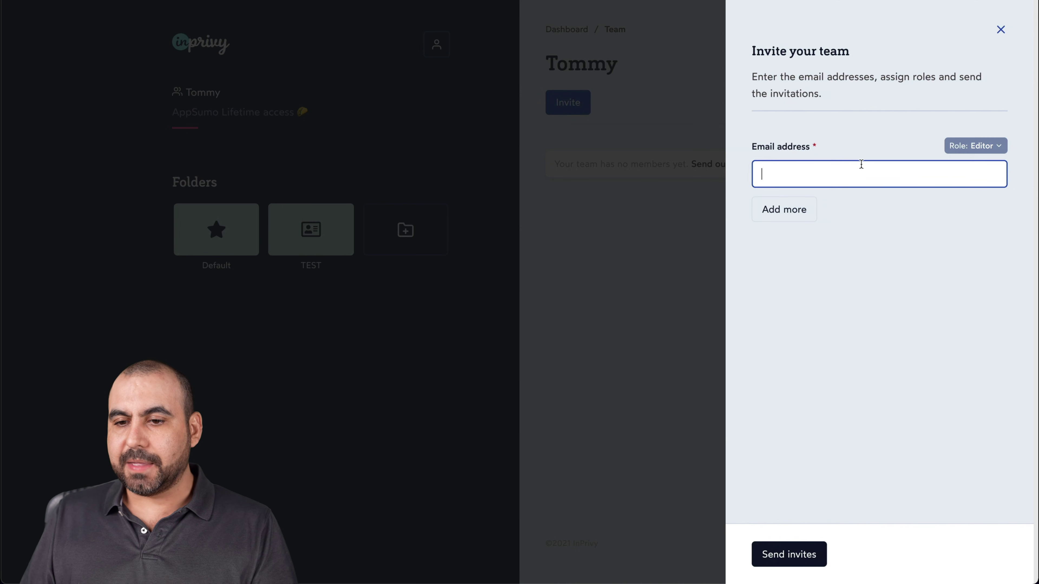
{"action": "left_click", "coordinate": [982, 152]}
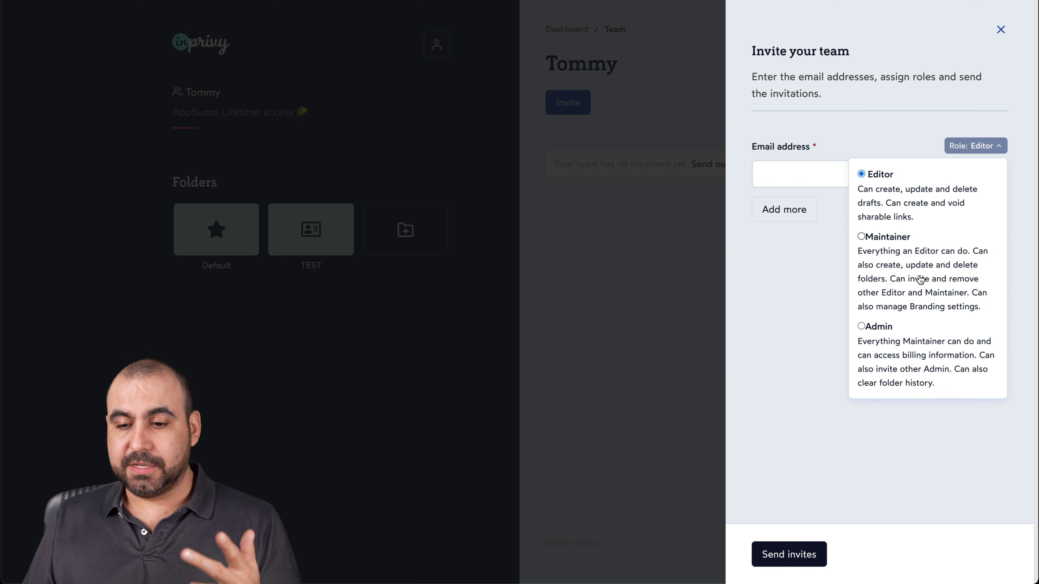
{"action": "left_click", "coordinate": [799, 368]}
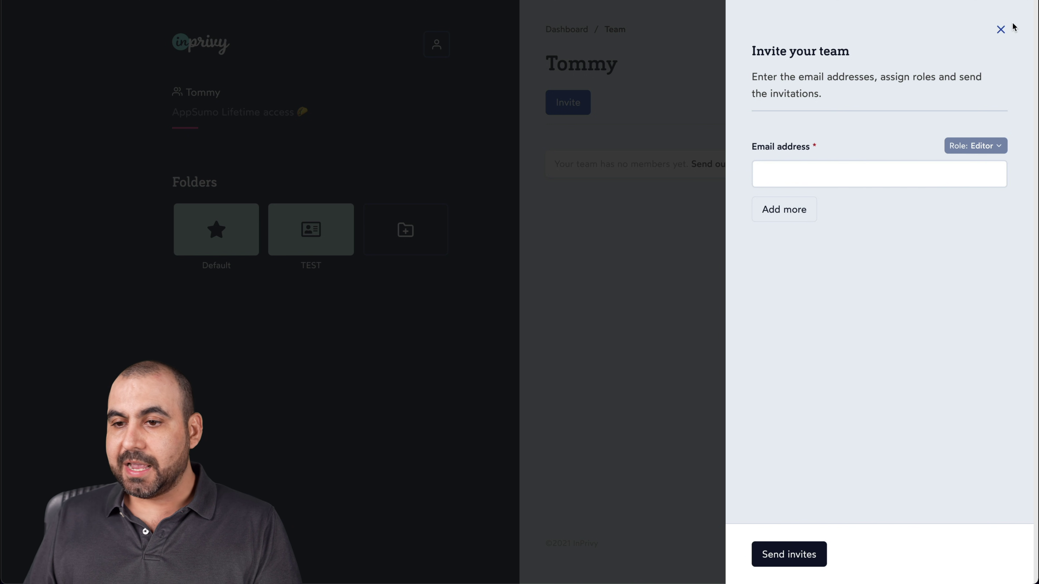
{"action": "left_click", "coordinate": [1000, 30]}
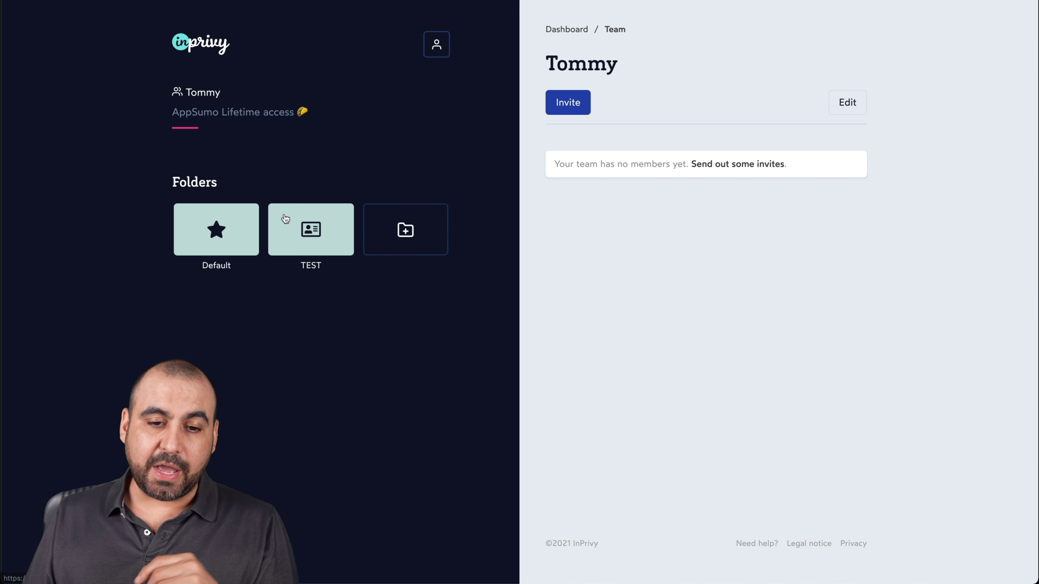
- Open the TEST folder and review its drafts, the 'my test' shareable secret and History
{"action": "left_click", "coordinate": [289, 221]}
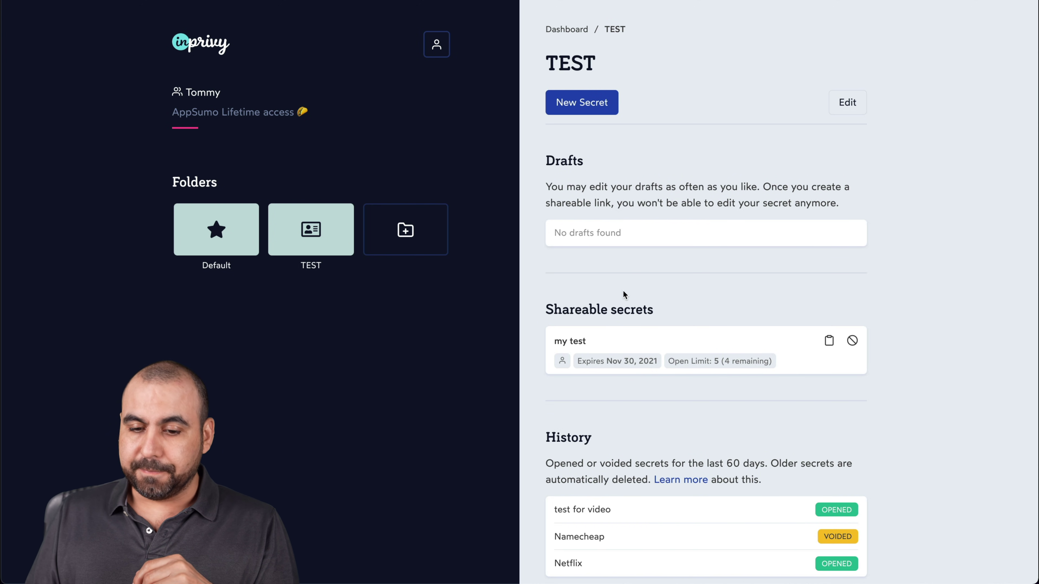
{"action": "scroll", "coordinate": [653, 280], "scroll_direction": "down", "scroll_amount": 3}
{"action": "scroll", "coordinate": [653, 281], "scroll_direction": "up", "scroll_amount": 3}
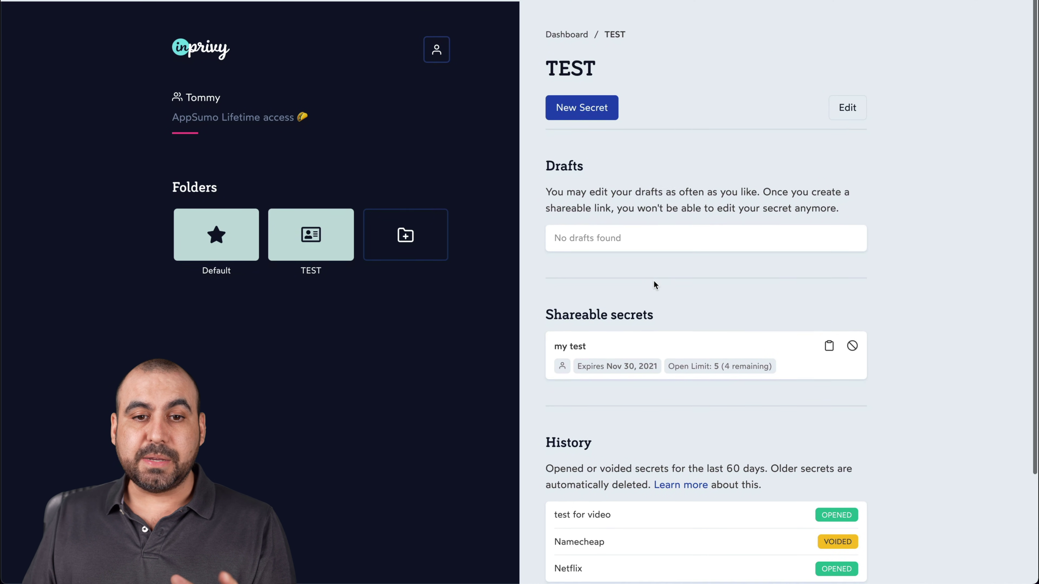